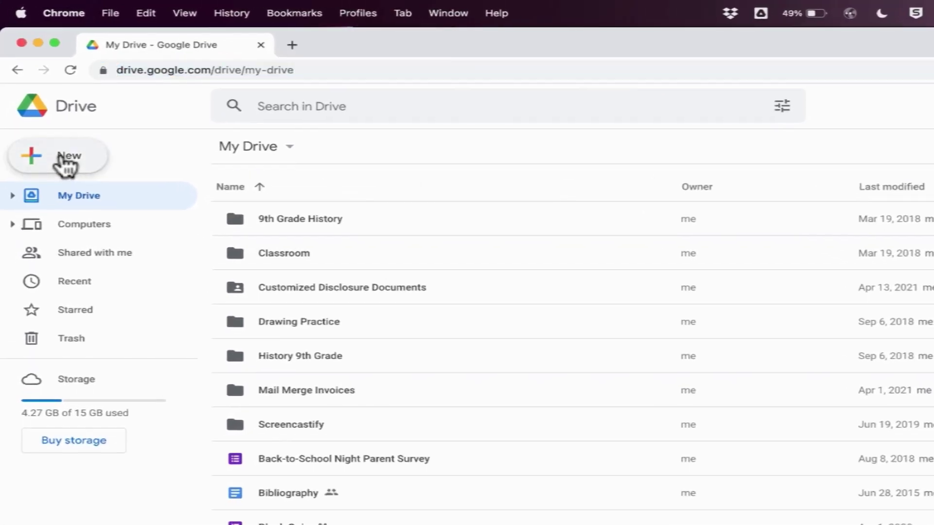
# Create a new blank Google Doc from Google Drive's New menu
pyautogui.click(47, 117)
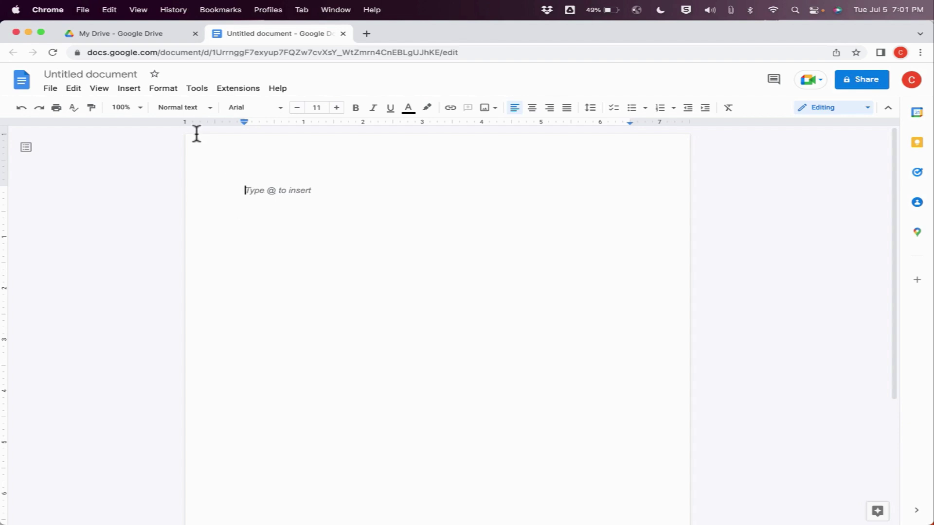
pyautogui.click(52, 88)
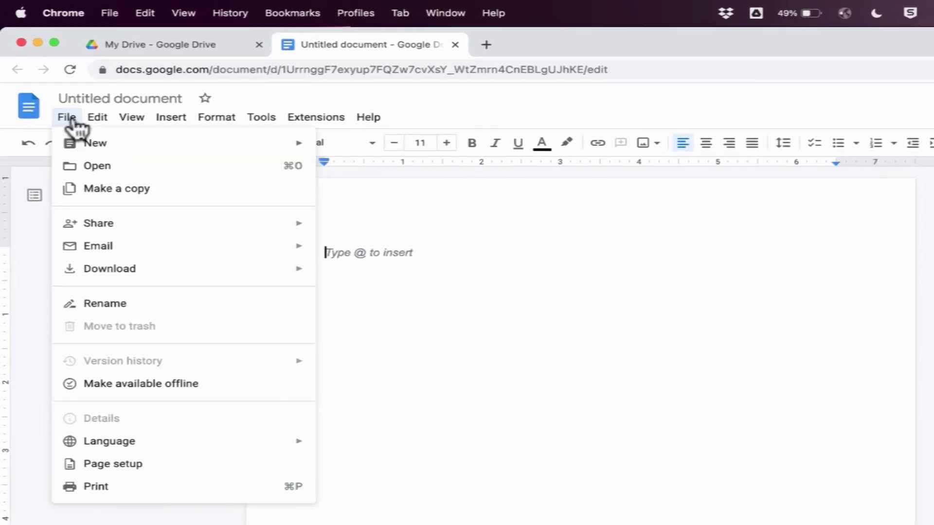
# Set up the page as pageless with a light blue background colour
pyautogui.click(110, 466)
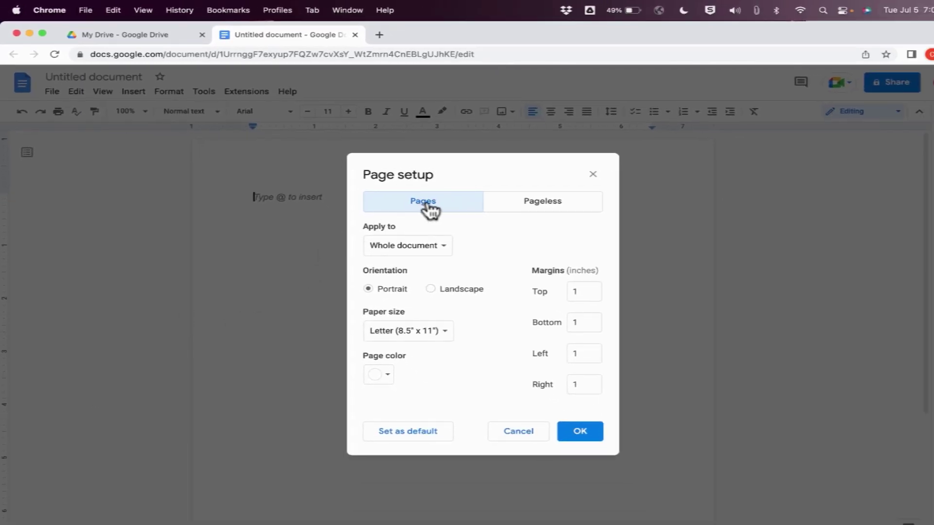
pyautogui.click(566, 210)
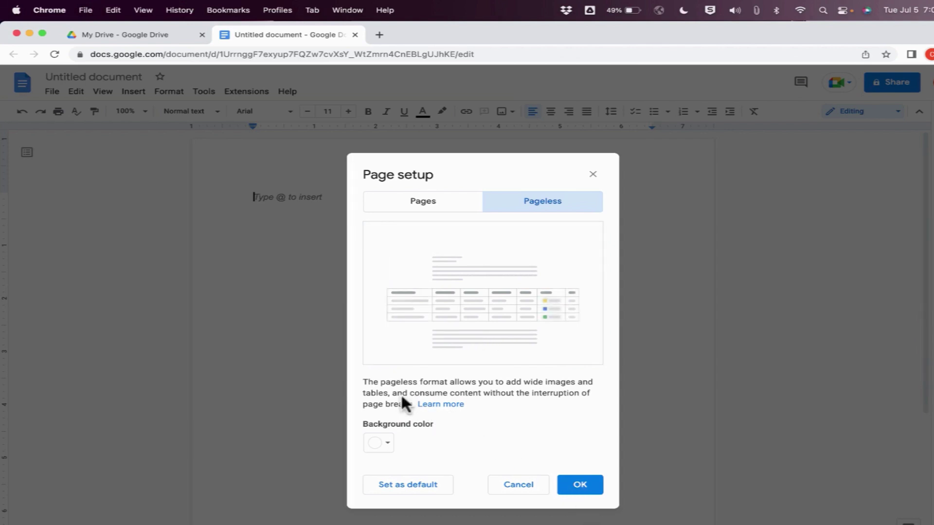
pyautogui.click(388, 443)
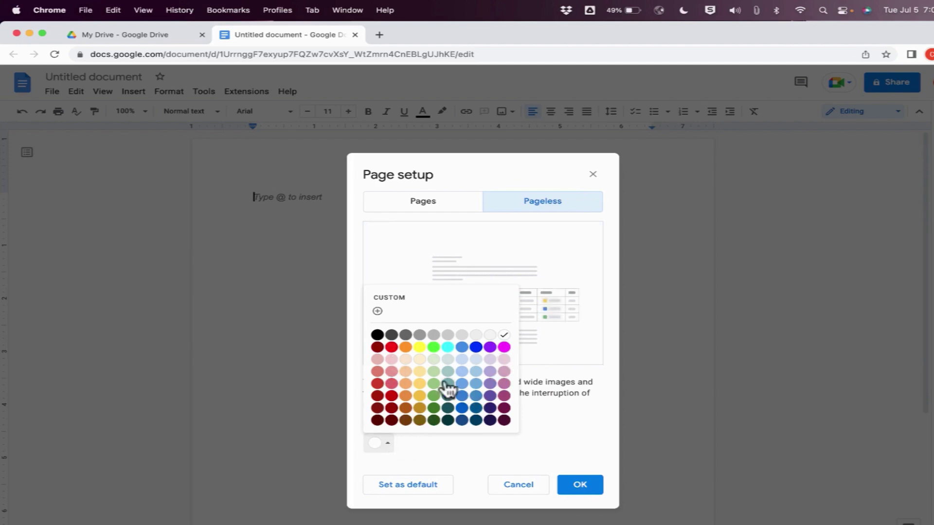
pyautogui.click(378, 311)
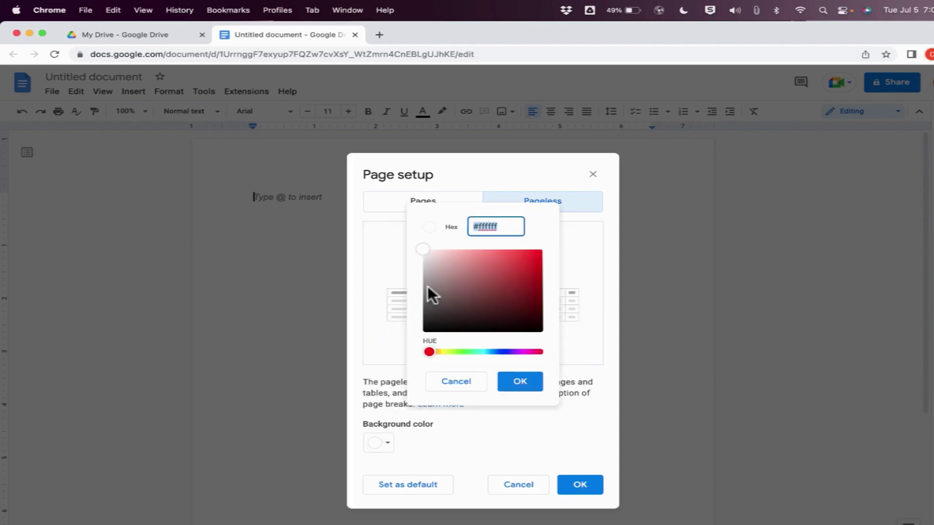
pyautogui.click(459, 384)
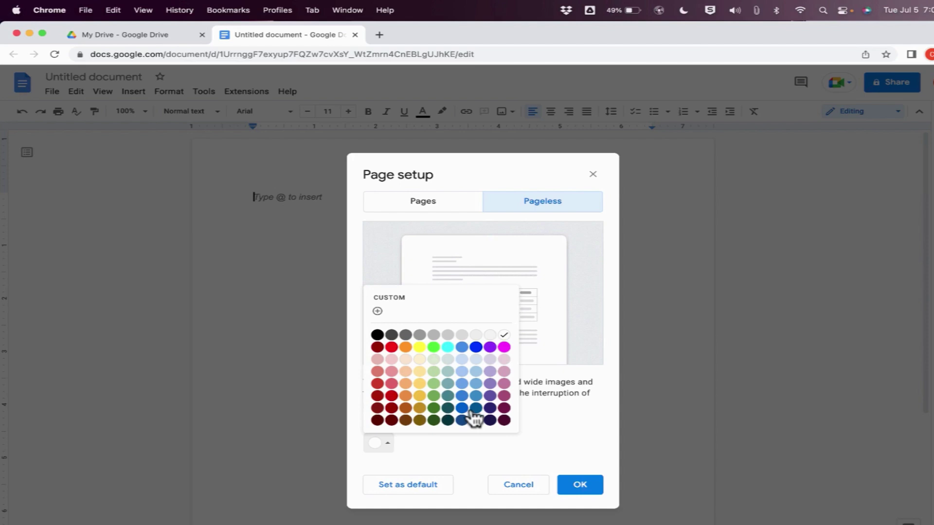
pyautogui.click(476, 384)
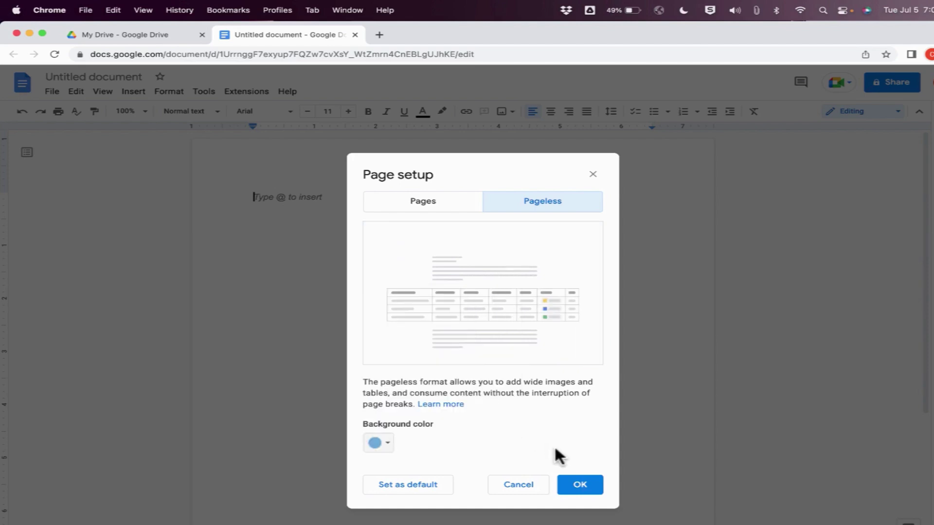
pyautogui.click(582, 486)
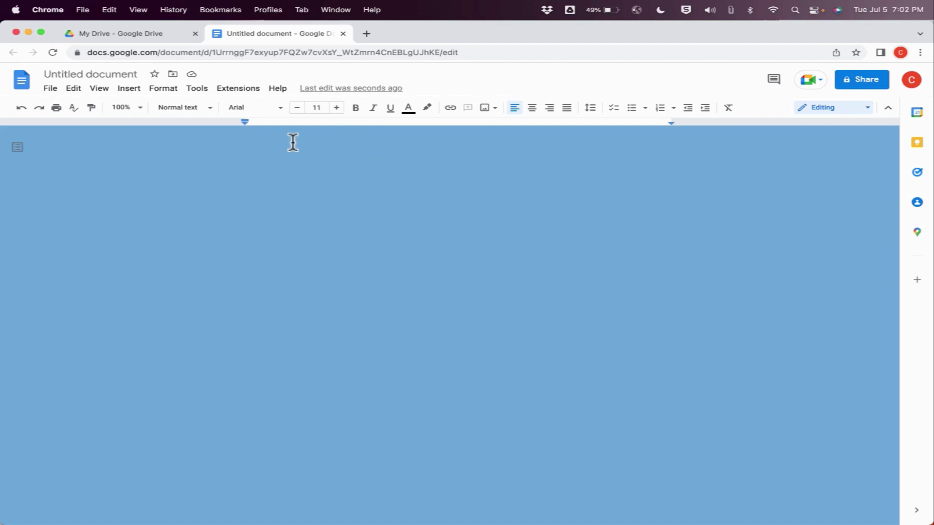
# Type the title 'Chile: Country of the Poets' at 56-point font size
pyautogui.click(321, 108)
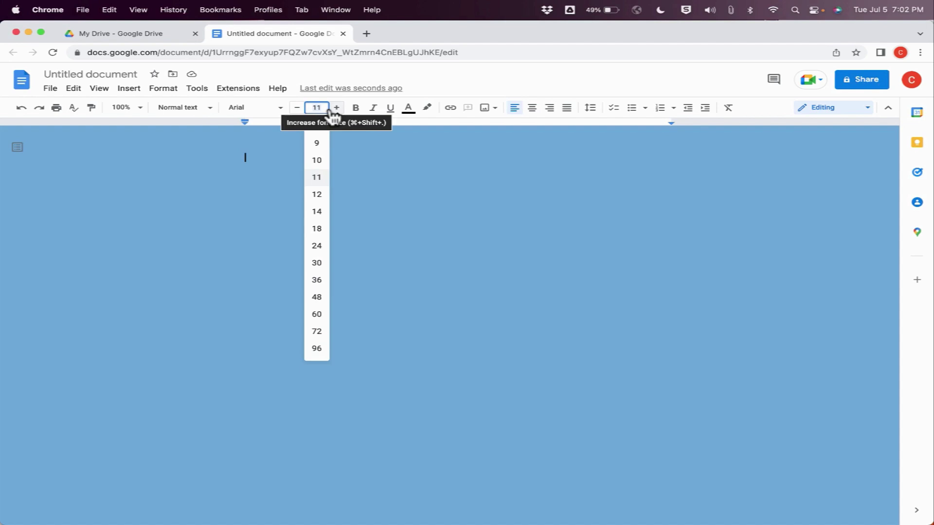
pyautogui.write('56')
pyautogui.press('Return')
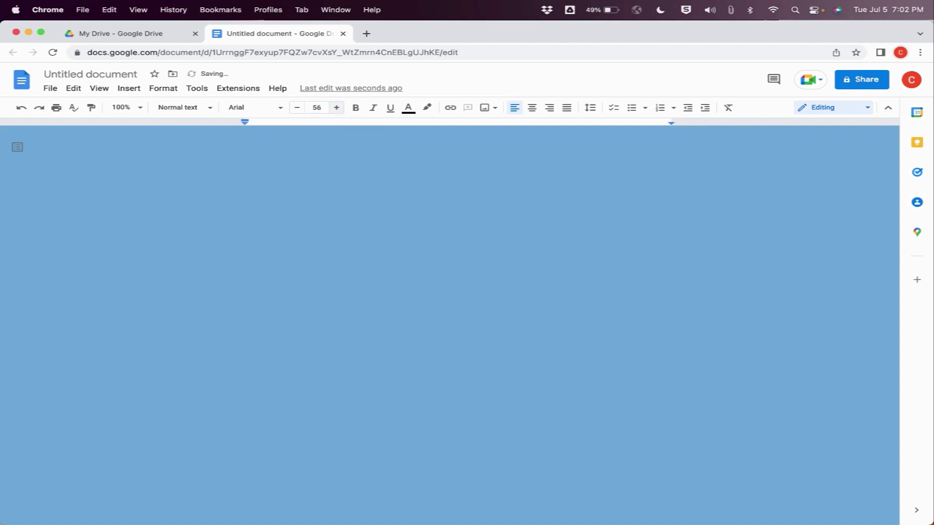
pyautogui.write('Chi')
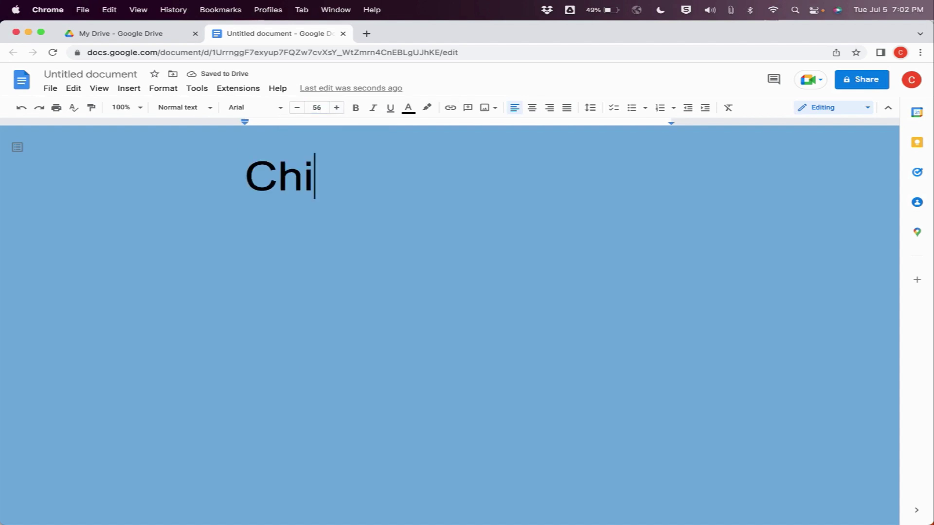
pyautogui.write('le')
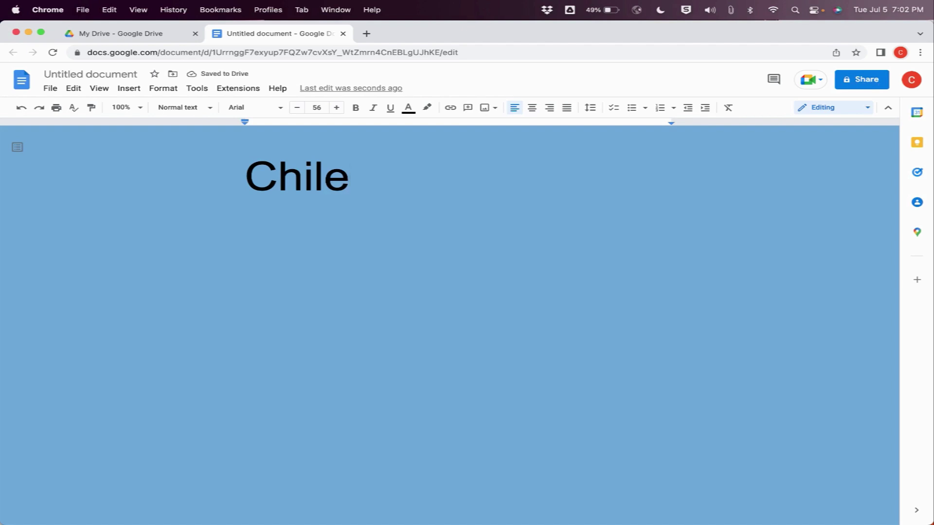
pyautogui.write(': Country of the Poets')
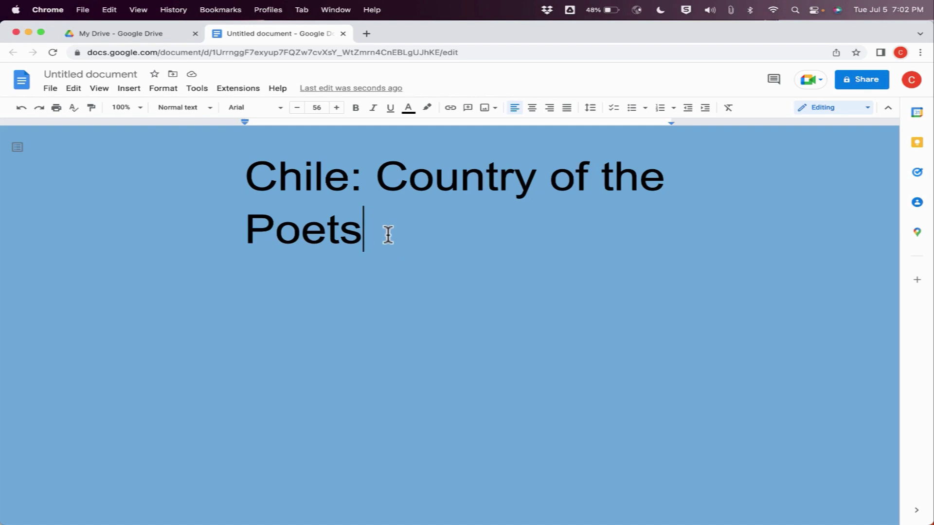
pyautogui.moveTo(393, 236); pyautogui.dragTo(241, 176)
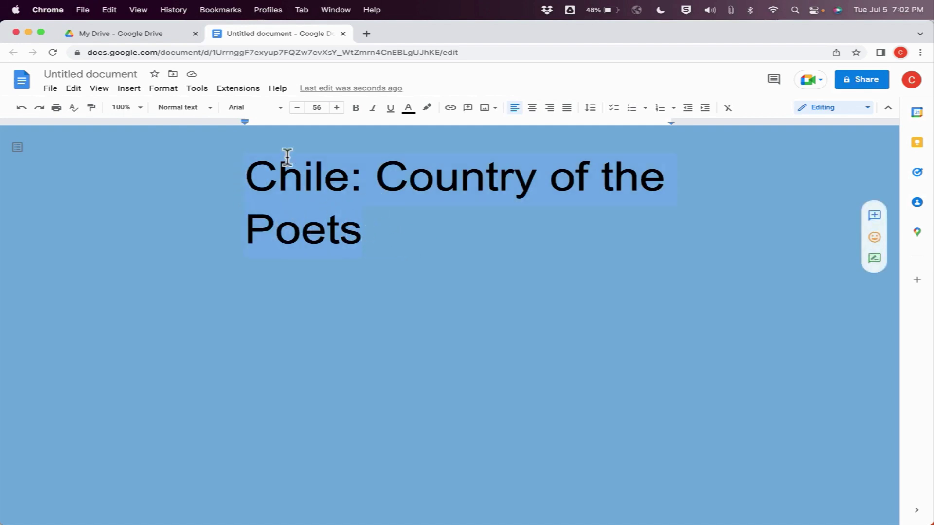
# Make the title bold, 38-point and centred, with a new line below it
pyautogui.click(323, 108)
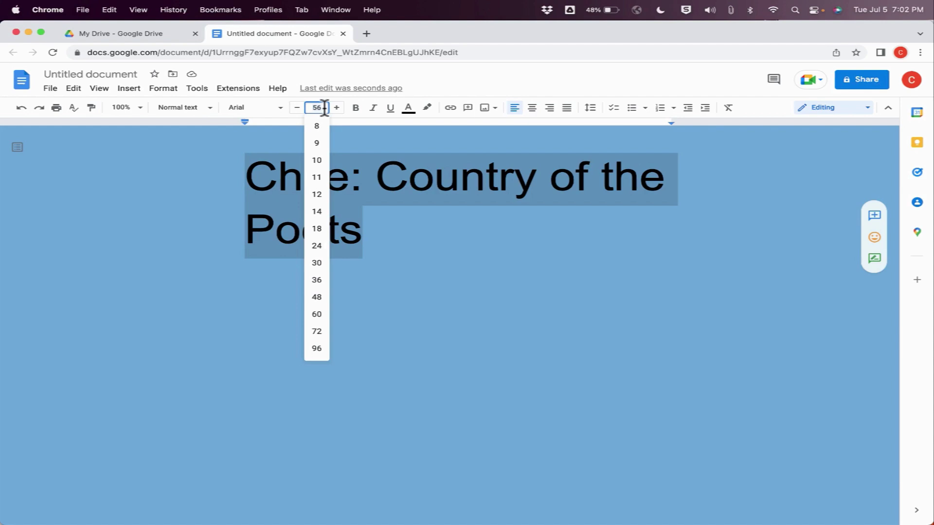
pyautogui.write('44')
pyautogui.press('Return')
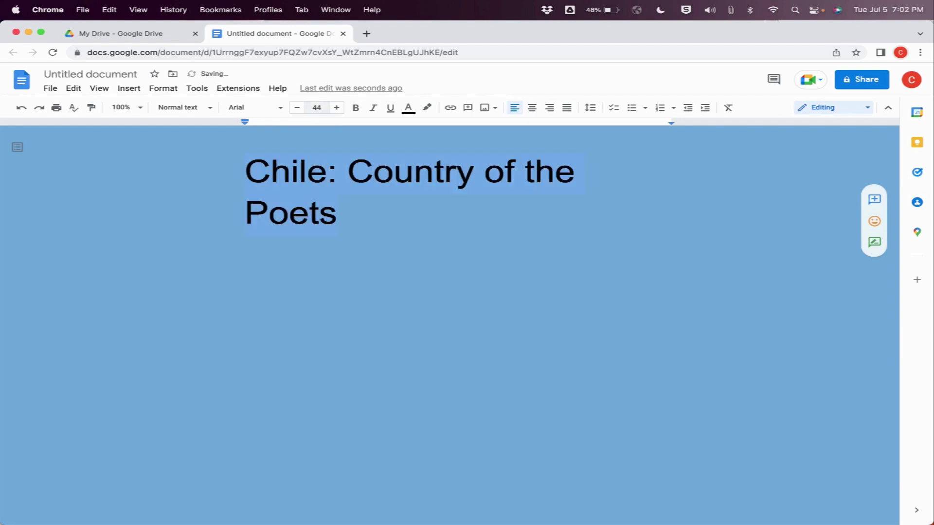
pyautogui.click(297, 108)
pyautogui.click(297, 107)
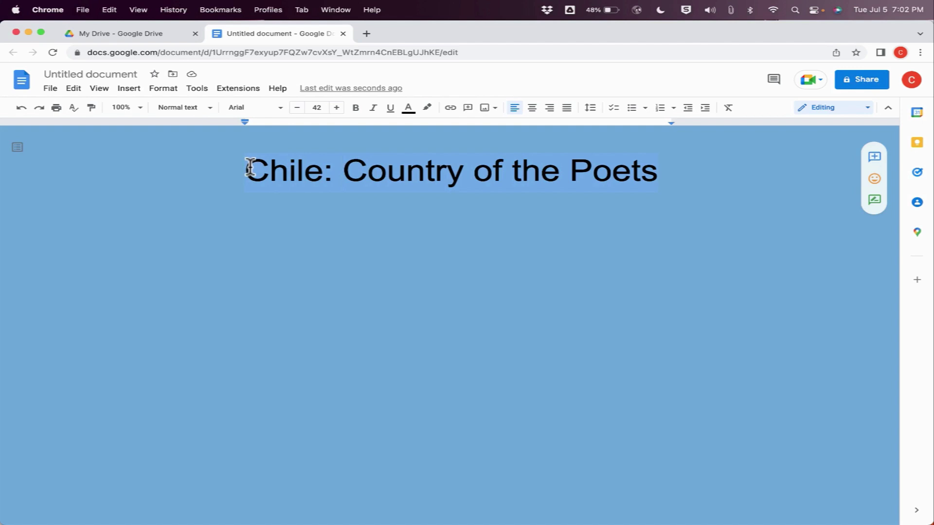
pyautogui.click(356, 114)
pyautogui.click(297, 108)
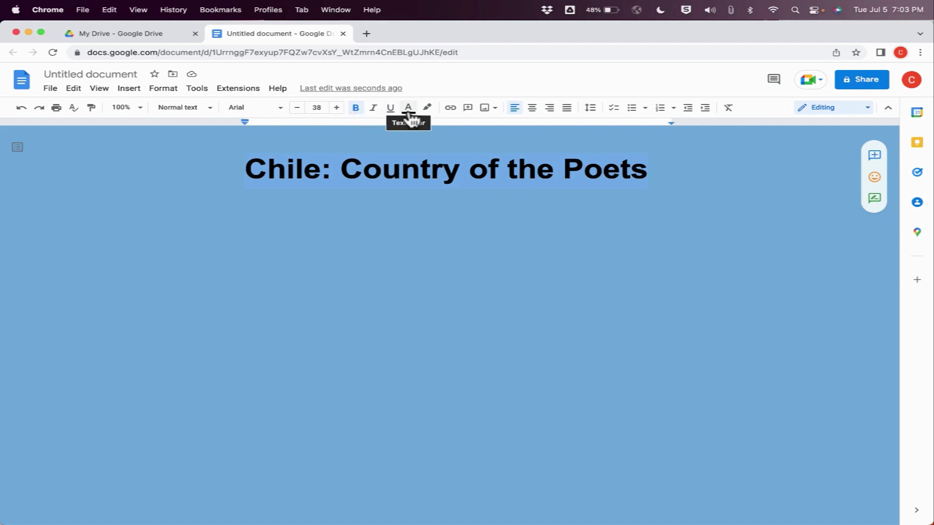
pyautogui.click(533, 110)
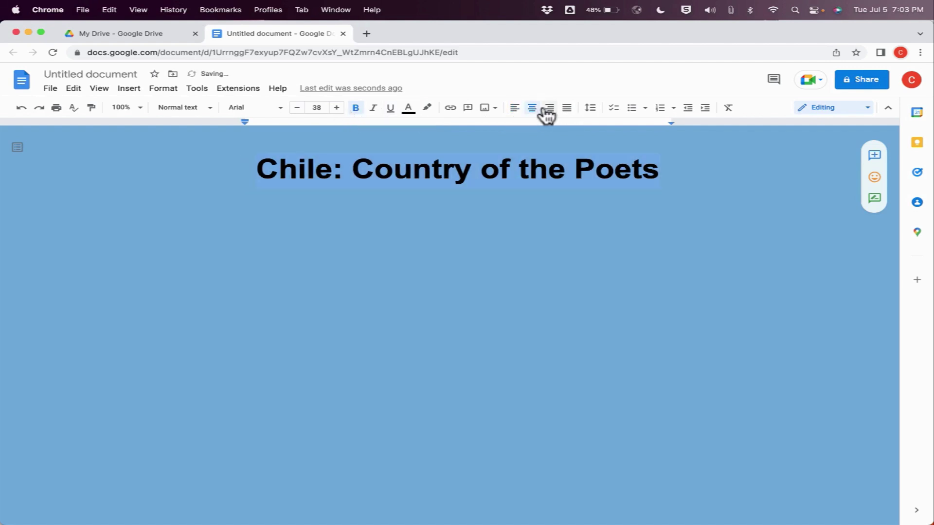
pyautogui.click(549, 108)
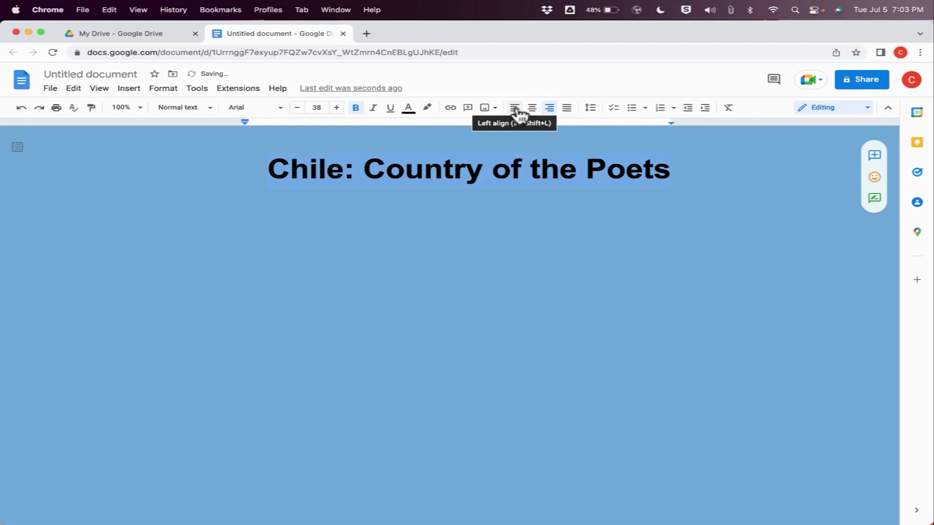
pyautogui.click(533, 109)
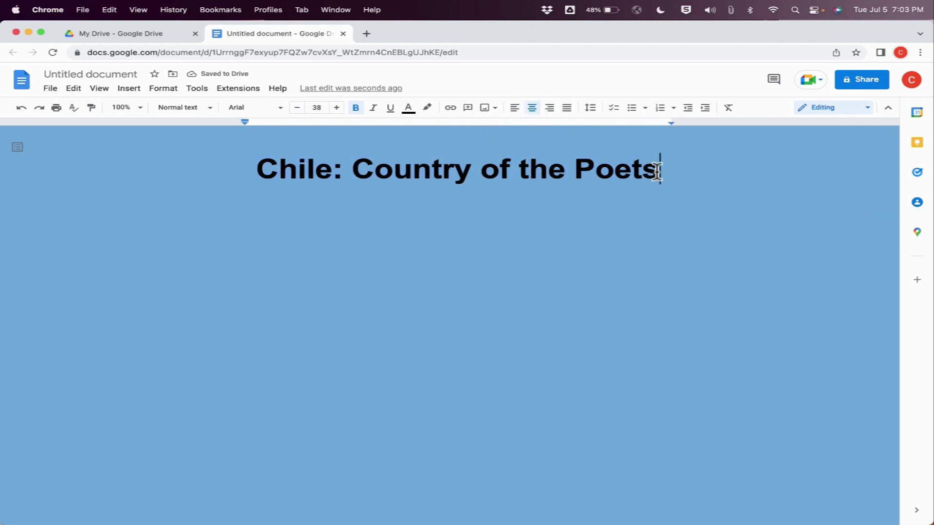
pyautogui.press('Return')
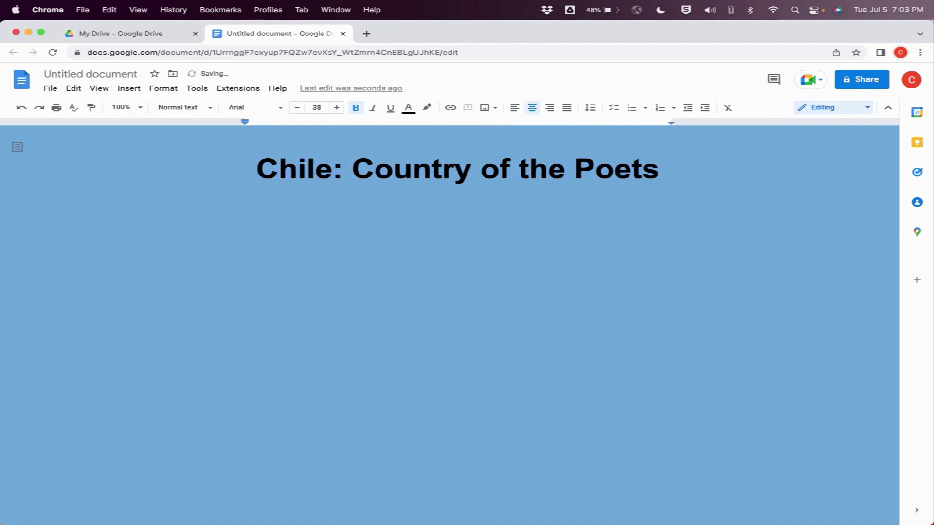
# Add a left-aligned 24-point sentence about Chile's people, customs, food and nature
pyautogui.press('super+shift+l')
pyautogui.click(313, 108)
pyautogui.write('Chile is a beautiful country with wonderful people, customs, food, and nature.')
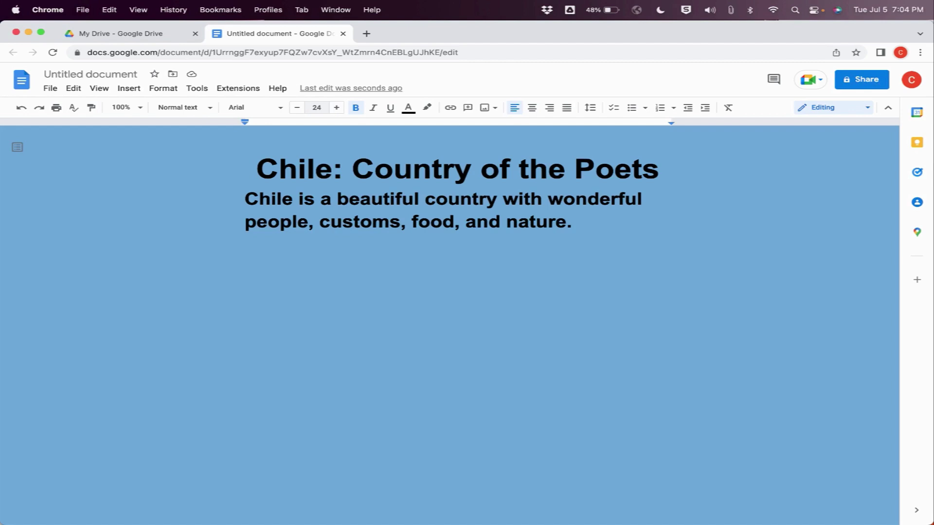
pyautogui.press('Return')
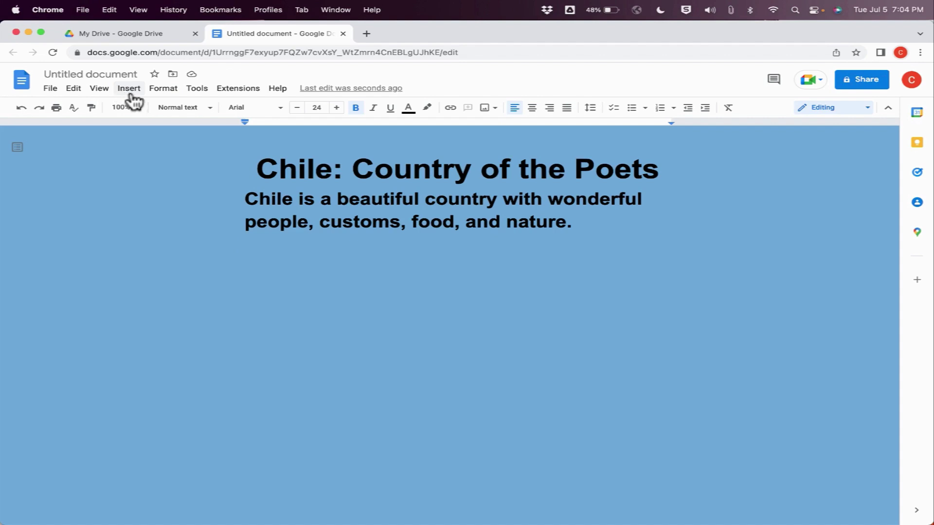
# Insert a map image found by web-searching 'map of chile'
pyautogui.click(127, 89)
pyautogui.moveTo(150, 108)
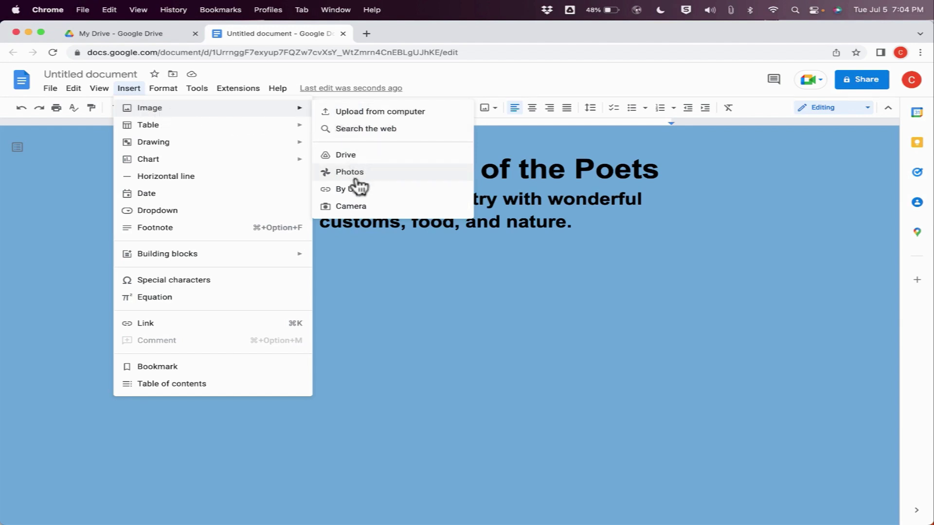
pyautogui.click(358, 125)
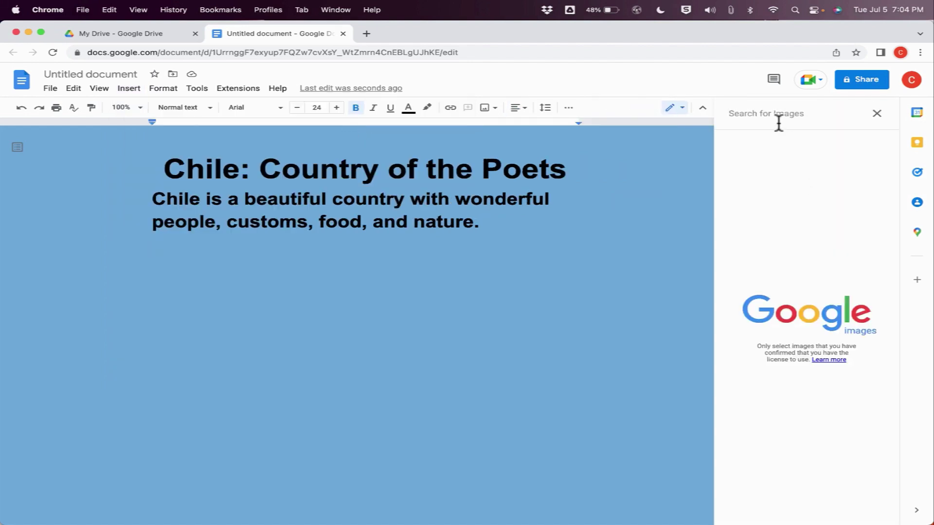
pyautogui.write('map o')
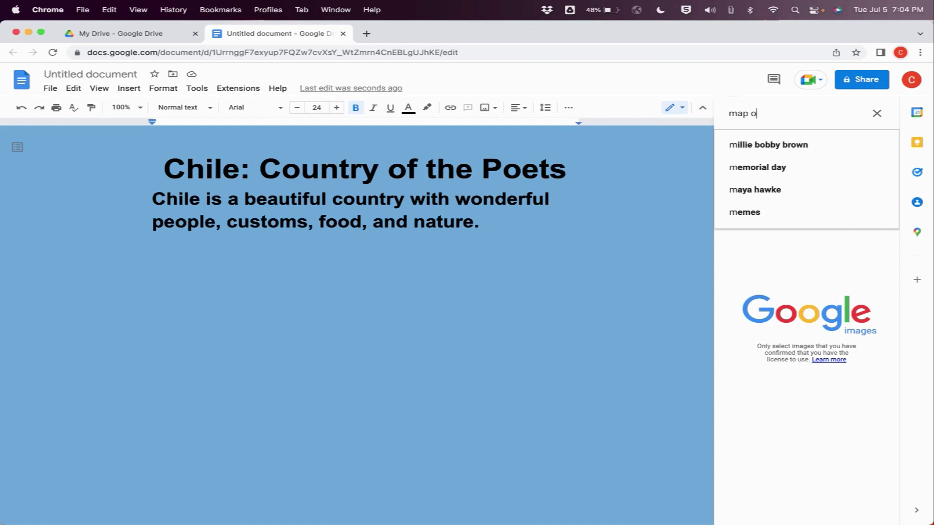
pyautogui.write('f chile')
pyautogui.press('Return')
pyautogui.click(859, 197)
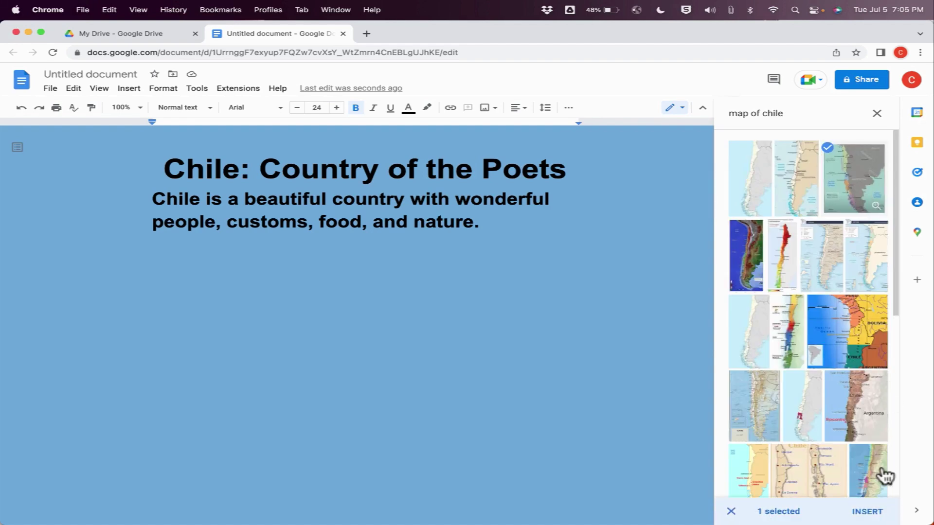
pyautogui.click(867, 511)
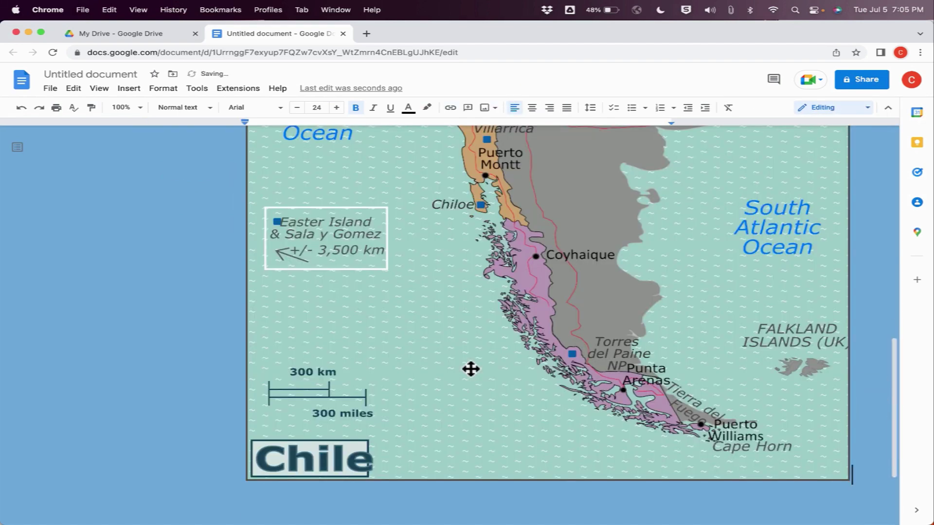
# Resize the Chile map to a smaller, narrower image by dragging its corner
pyautogui.click(471, 369)
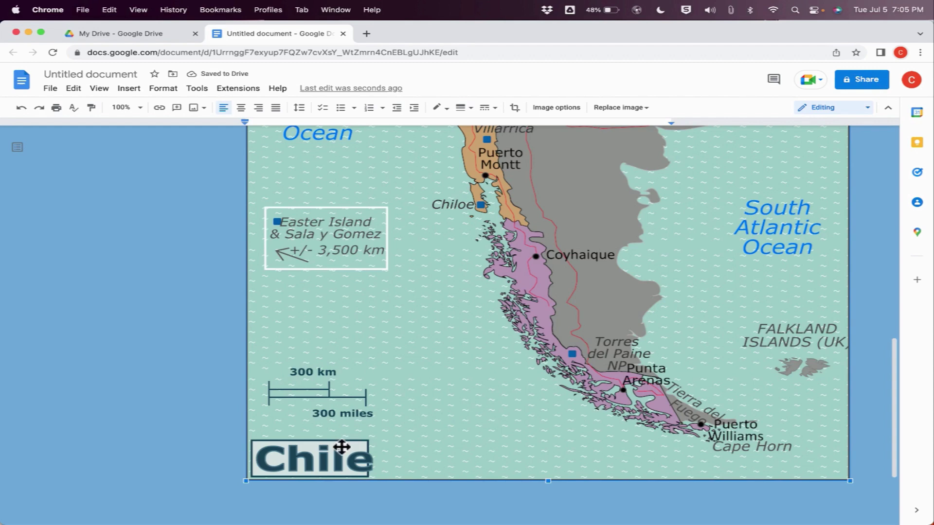
pyautogui.moveTo(246, 484); pyautogui.dragTo(710, 163)
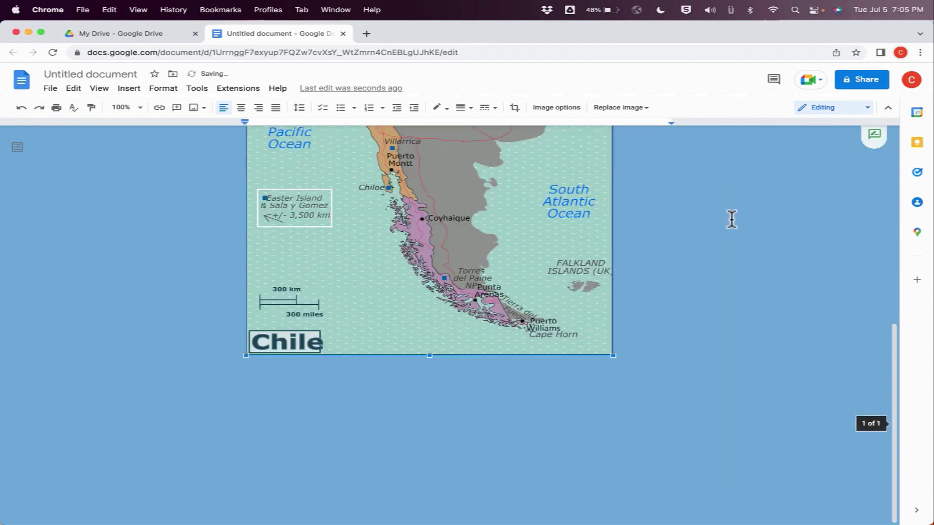
pyautogui.scroll(10, 729, 217)
pyautogui.moveTo(612, 237); pyautogui.dragTo(275, 506)
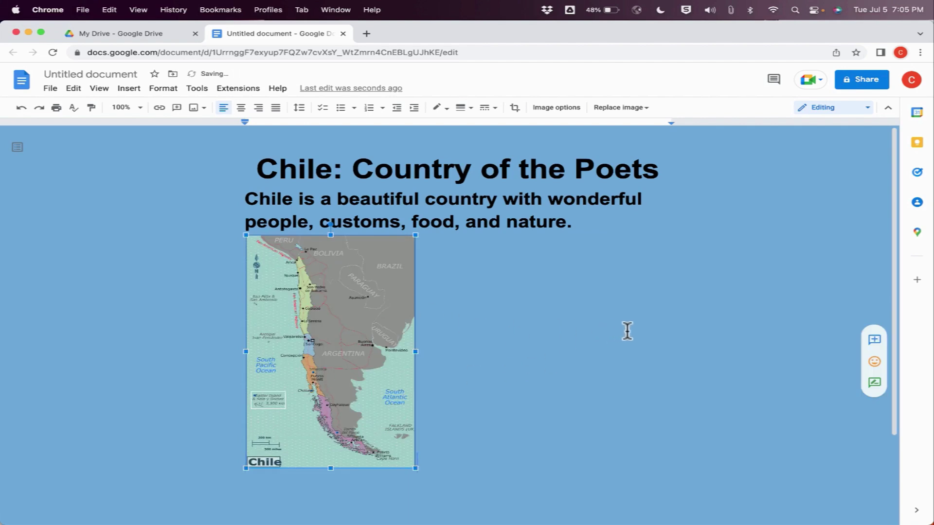
pyautogui.click(501, 251)
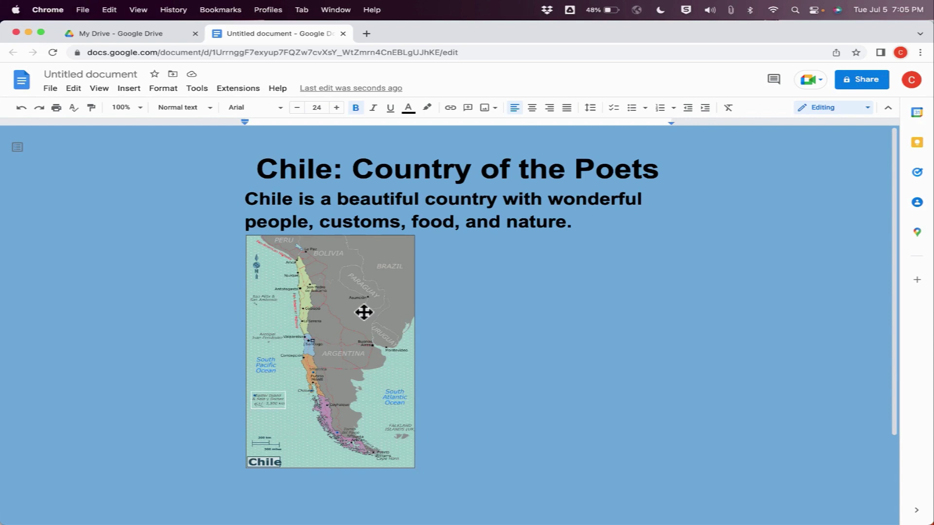
# Centre the Chile map horizontally, undoing an accidental move into the title line
pyautogui.click(364, 312)
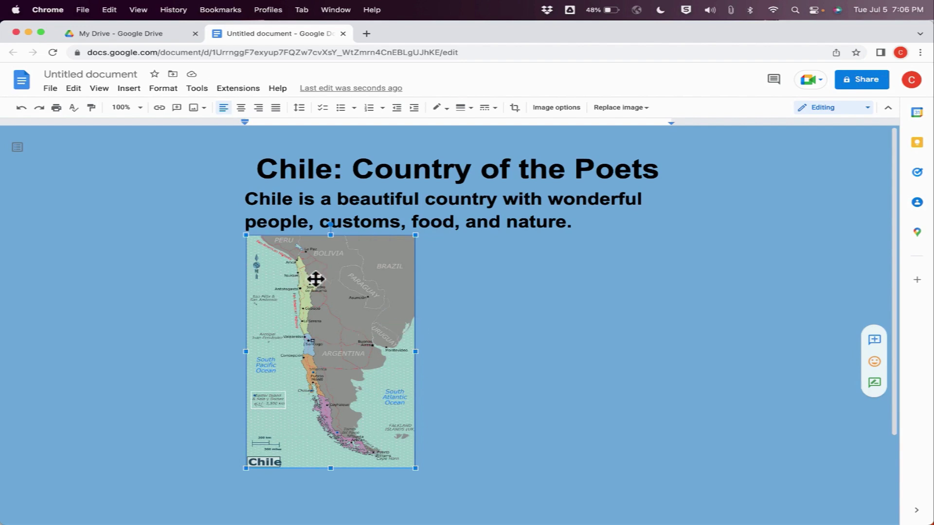
pyautogui.moveTo(315, 278); pyautogui.dragTo(357, 164)
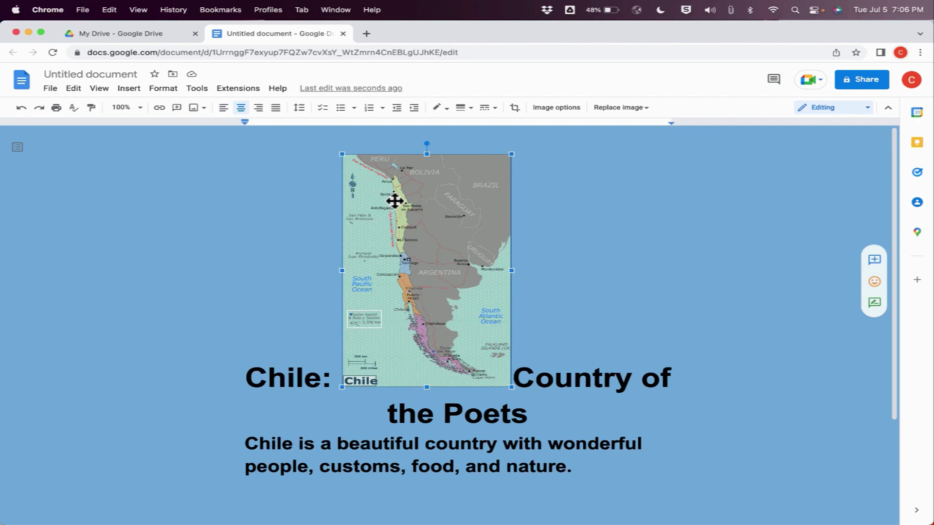
pyautogui.press('super+z')
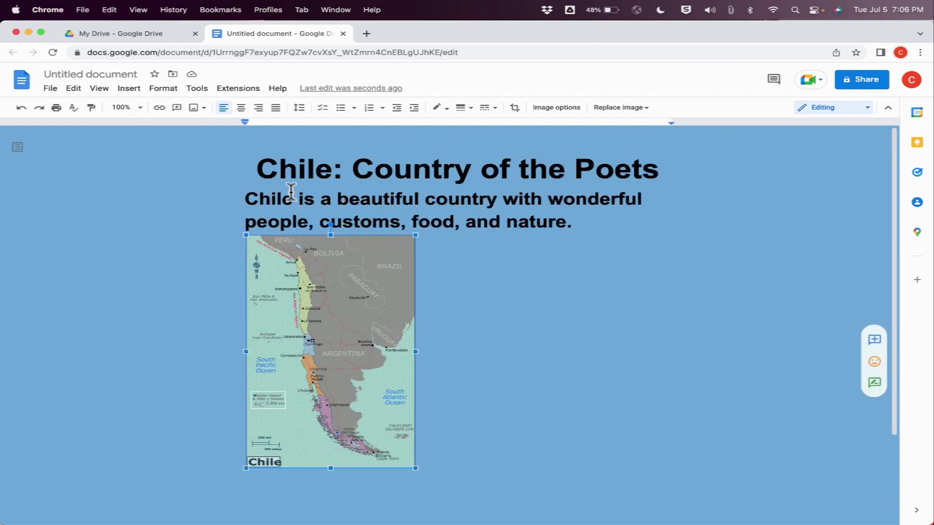
pyautogui.click(241, 109)
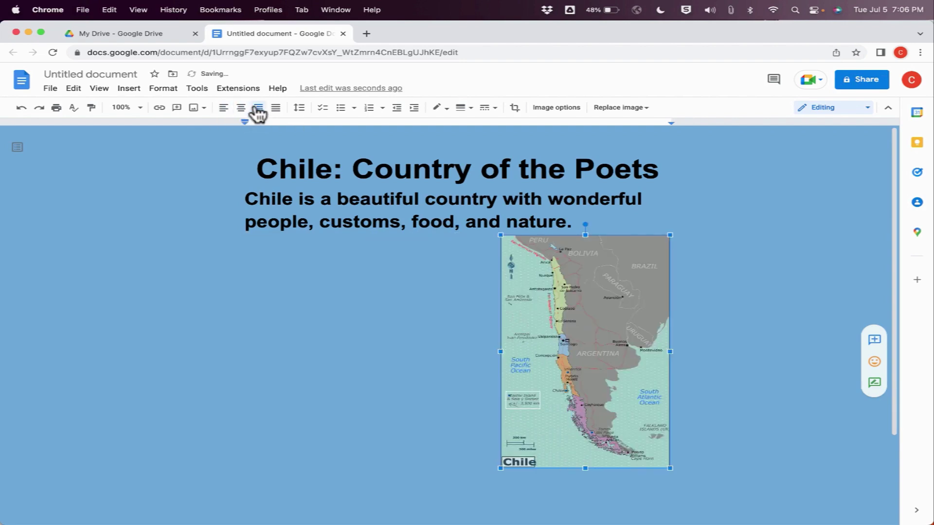
pyautogui.click(241, 109)
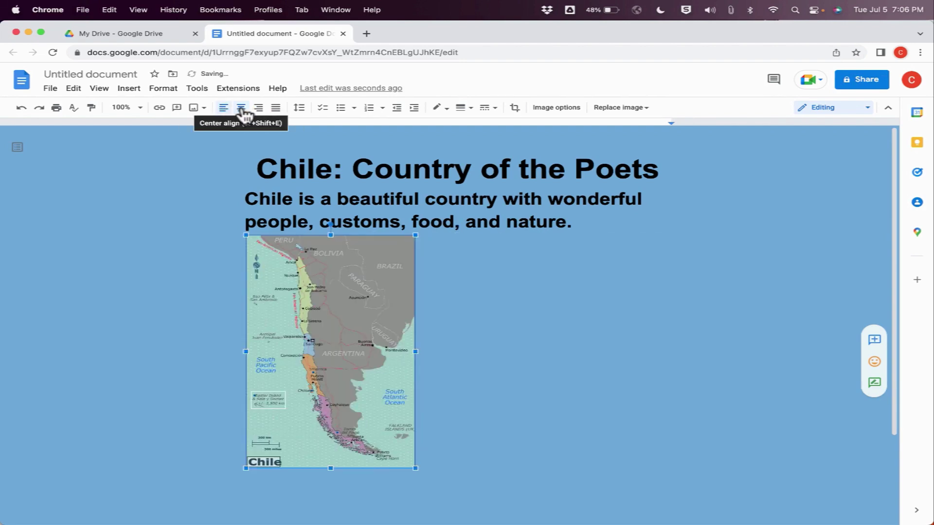
pyautogui.click(241, 109)
pyautogui.scroll(-5, 535, 340)
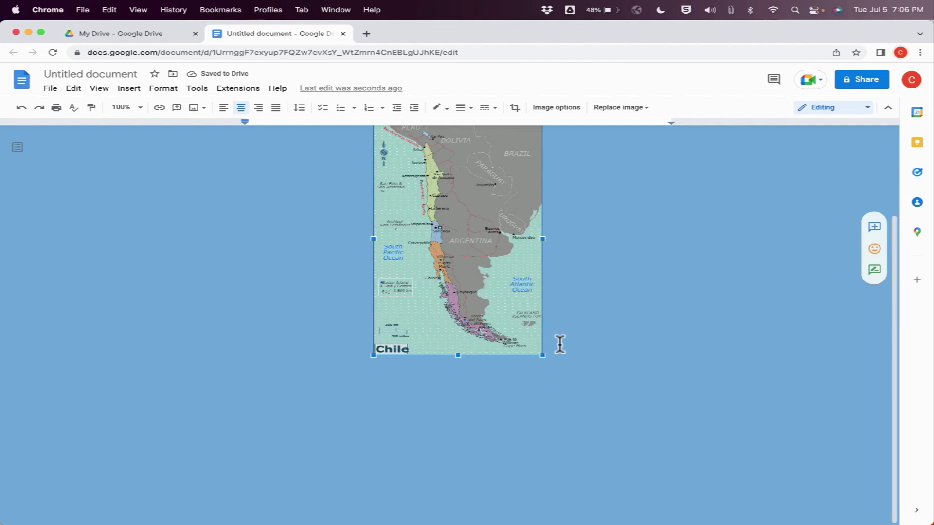
# Add a two-column table on a new line below the map
pyautogui.click(560, 344)
pyautogui.scroll(2, 559, 344)
pyautogui.press('Return')
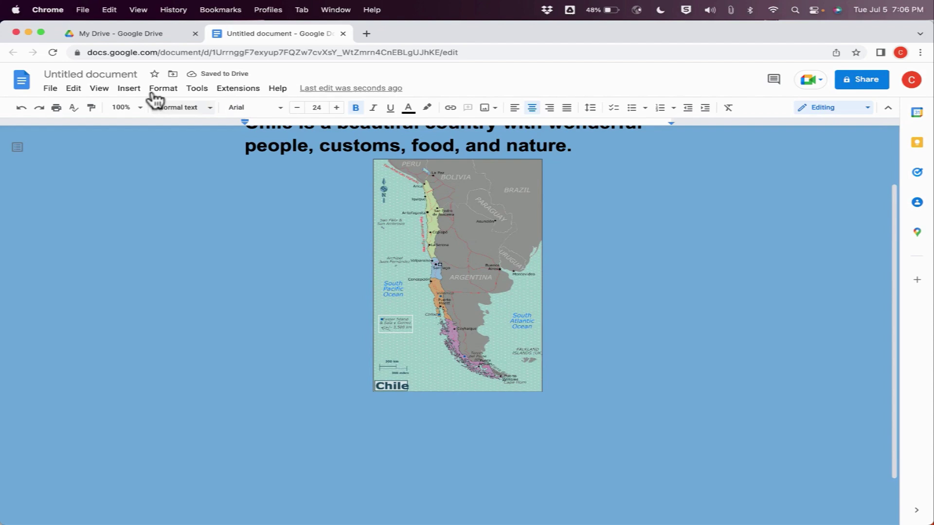
pyautogui.click(130, 89)
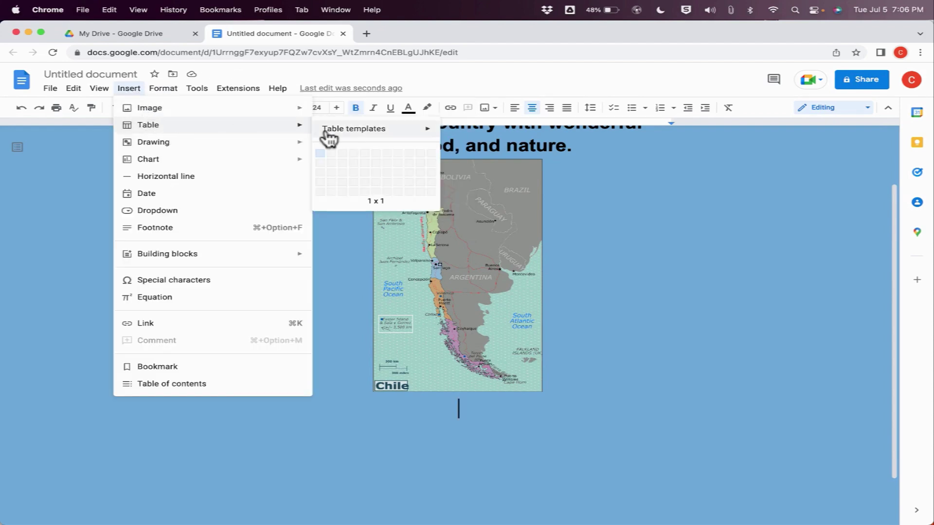
pyautogui.moveTo(148, 125)
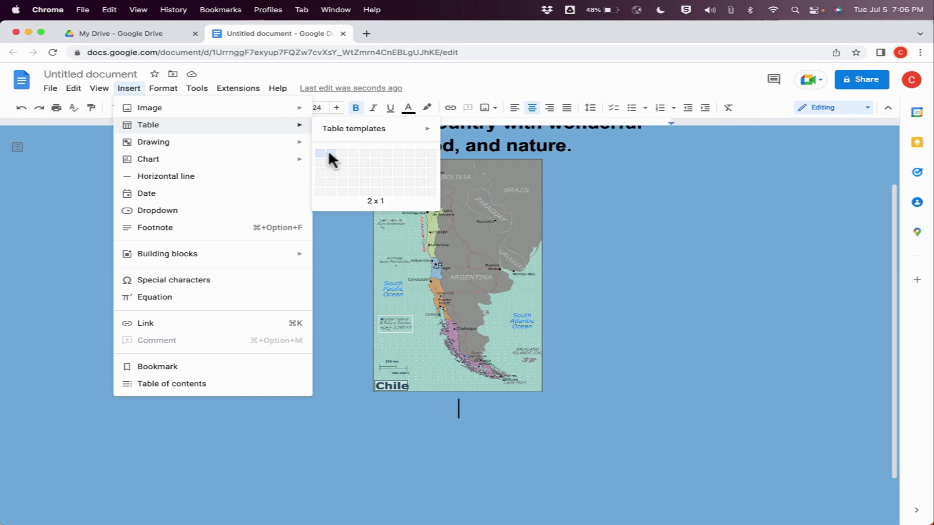
pyautogui.click(331, 190)
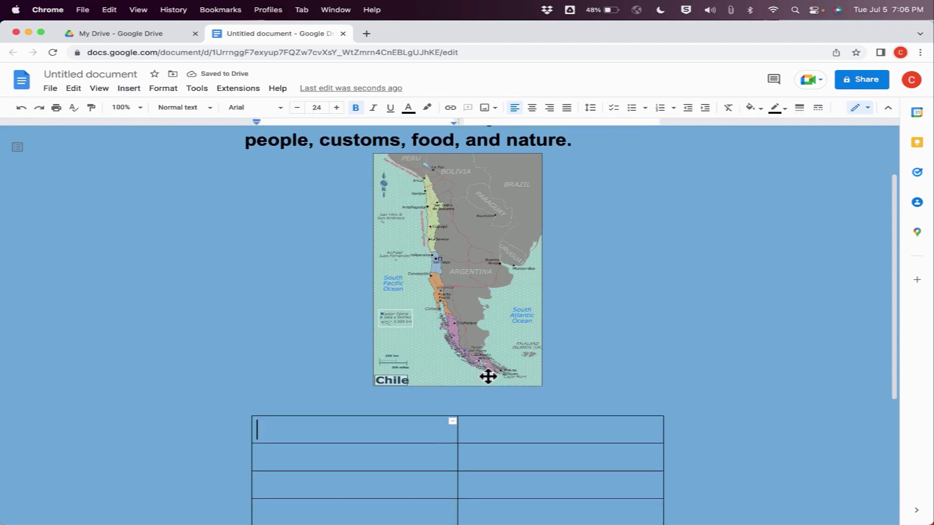
# Move the Chile map into the table's first-row right cell
pyautogui.scroll(-3, 487, 384)
pyautogui.scroll(3, 411, 313)
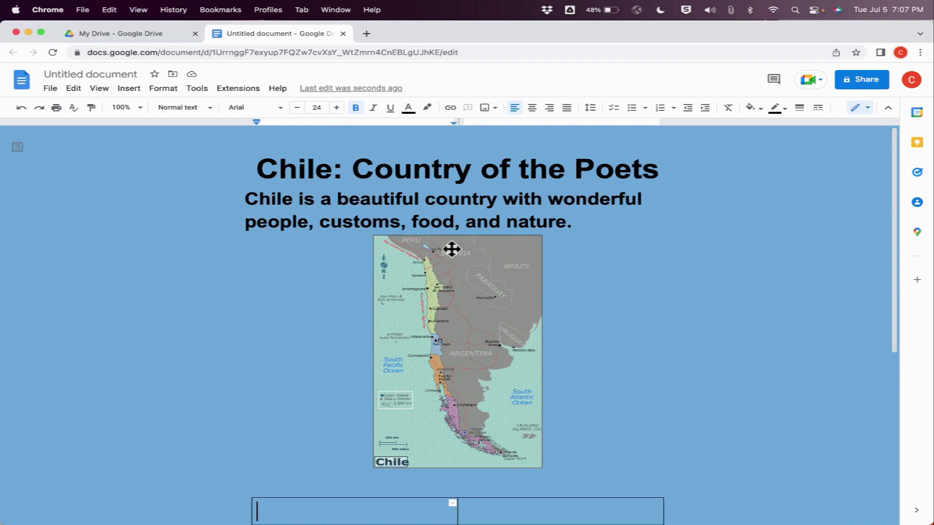
pyautogui.scroll(-1, 463, 309)
pyautogui.moveTo(463, 309); pyautogui.dragTo(541, 469)
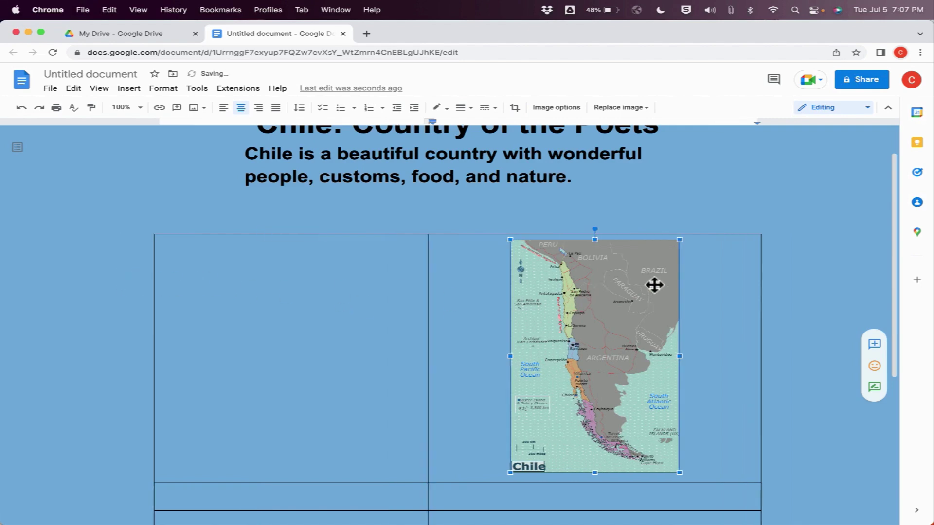
# Fill the left cell with 'Here is a map of Chile:' and 'Click here to learn more about Chile.'
pyautogui.click(302, 273)
pyautogui.moveTo(299, 265)
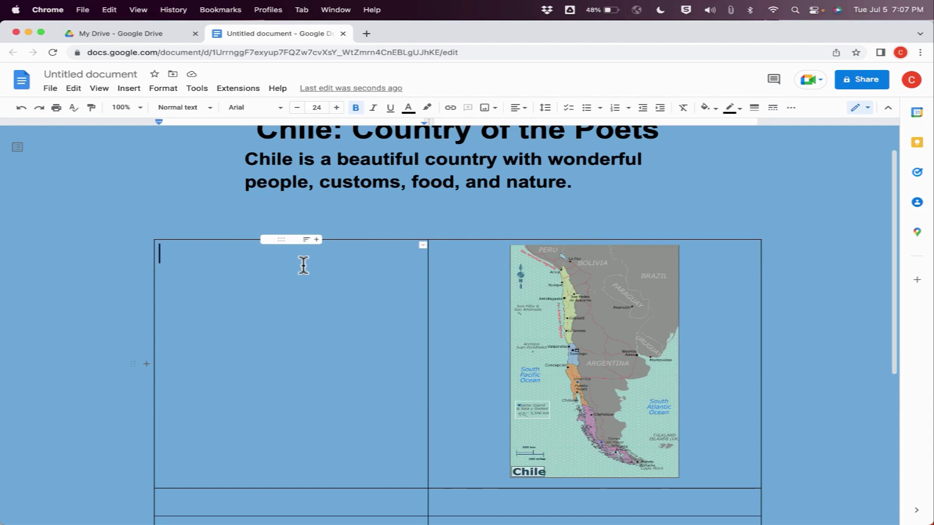
pyautogui.write('Here is a map of chile')
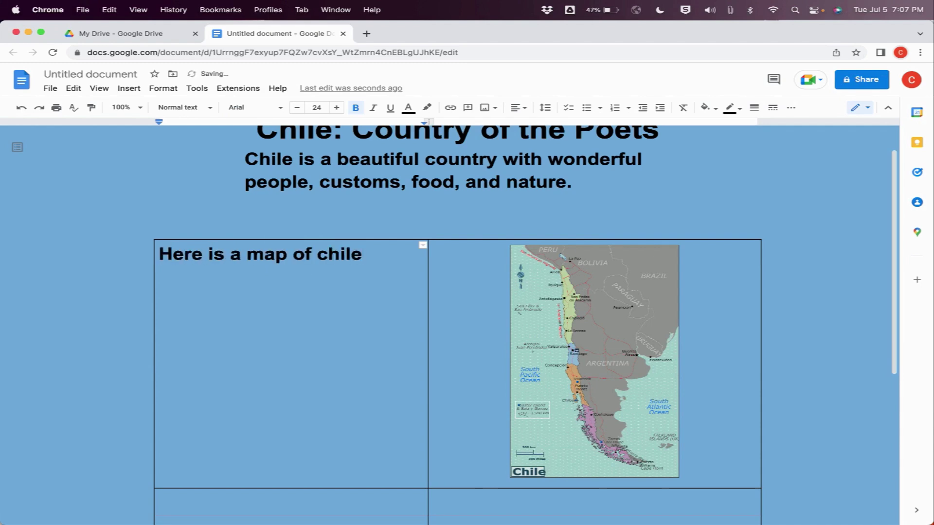
pyautogui.press('BackSpace')
pyautogui.press('BackSpace')
pyautogui.press('BackSpace')
pyautogui.write('Chile:')
pyautogui.press('Return')
pyautogui.write('C')
pyautogui.scroll(-2, 457, 326)
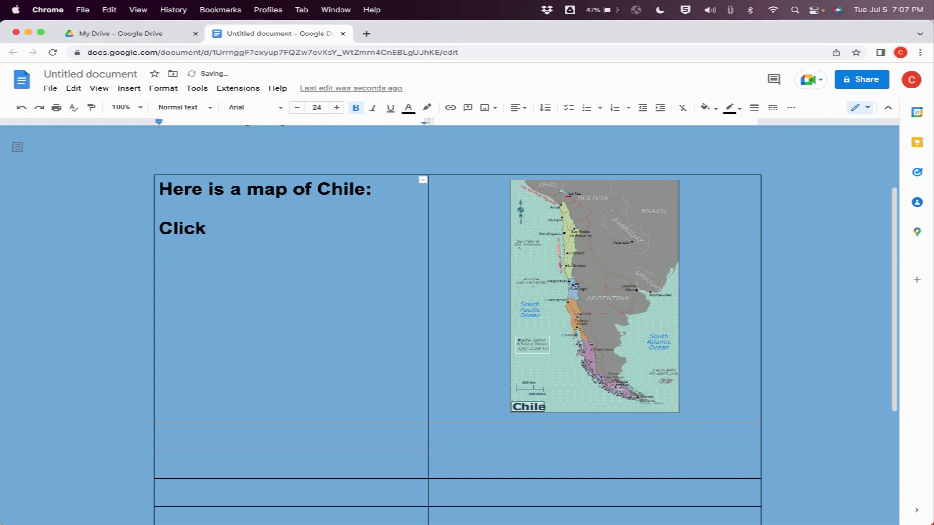
pyautogui.write('here to learn more about Chile.')
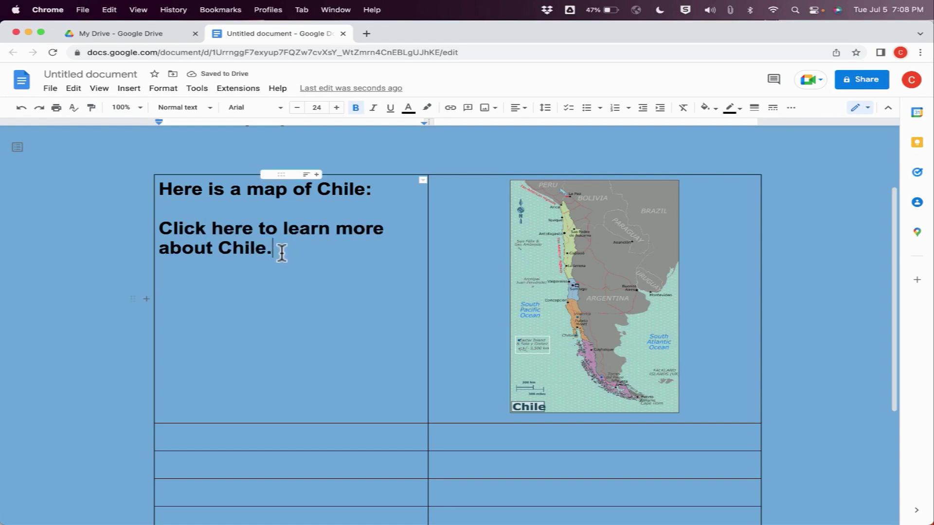
pyautogui.moveTo(282, 251); pyautogui.dragTo(160, 225)
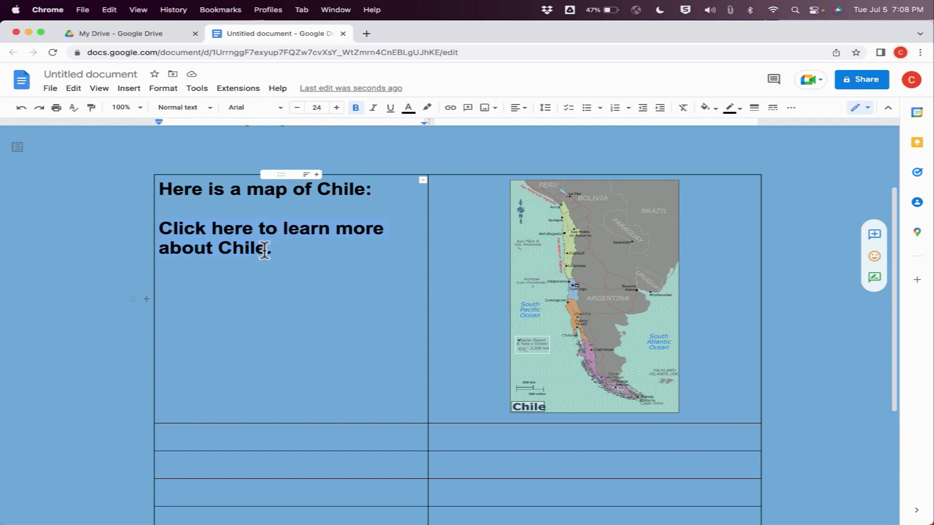
pyautogui.moveTo(274, 251); pyautogui.dragTo(268, 251)
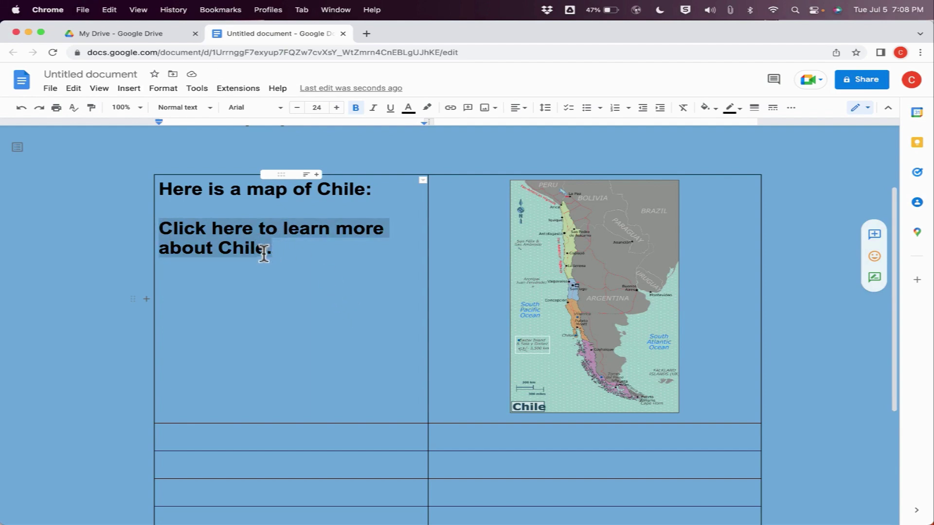
pyautogui.click(453, 115)
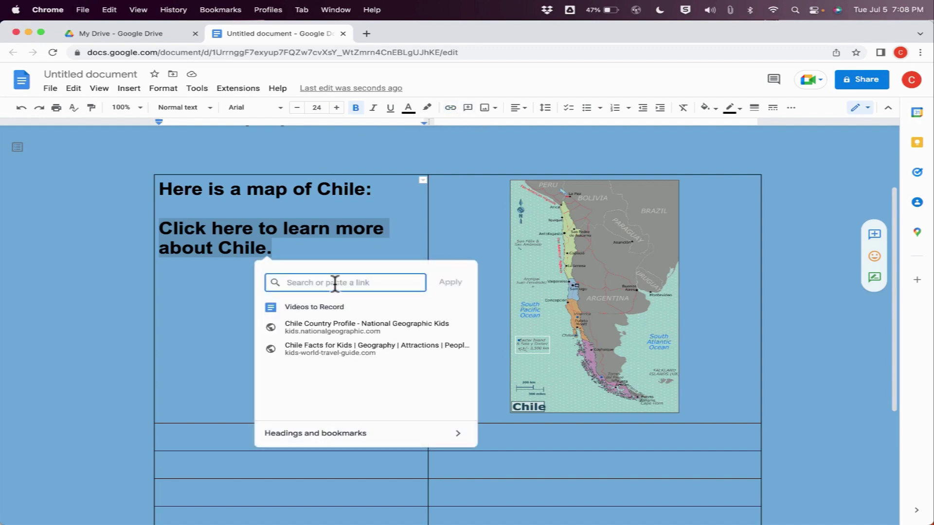
pyautogui.write('https://www.chile.travel/en/')
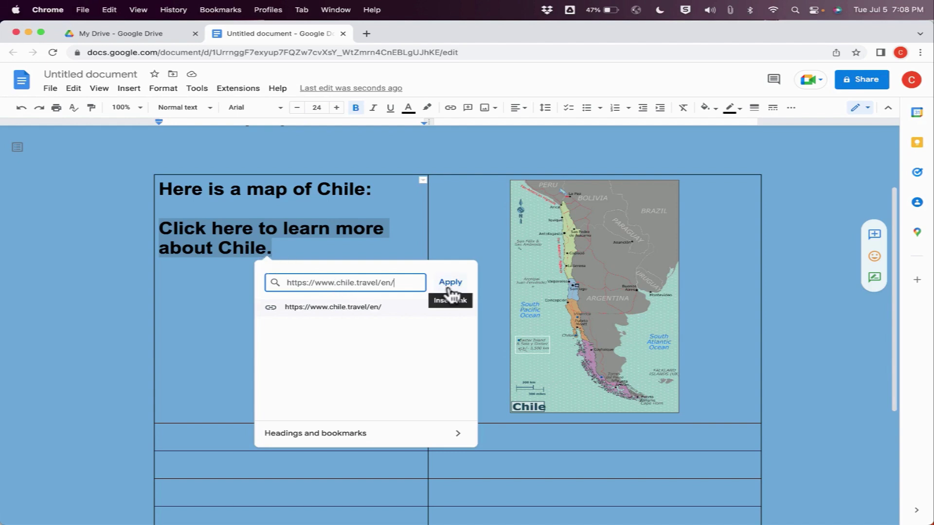
pyautogui.click(451, 284)
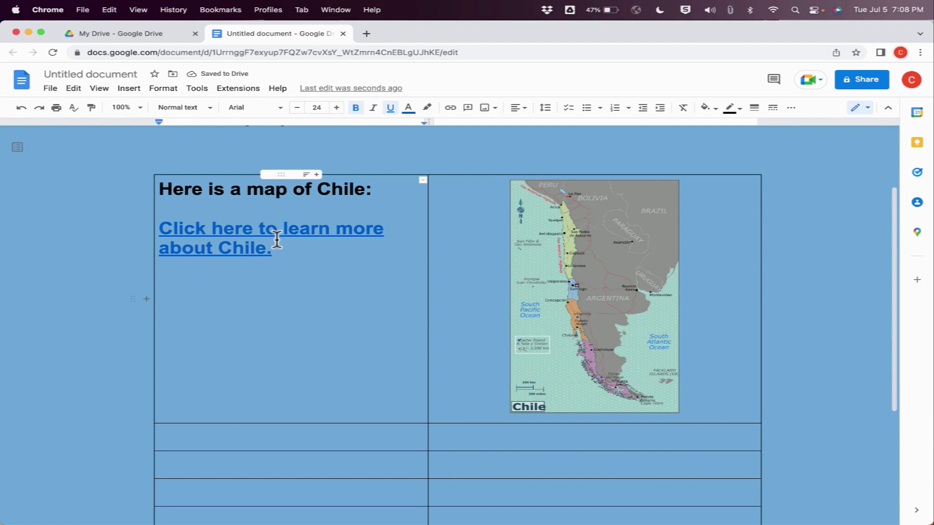
pyautogui.click(239, 237)
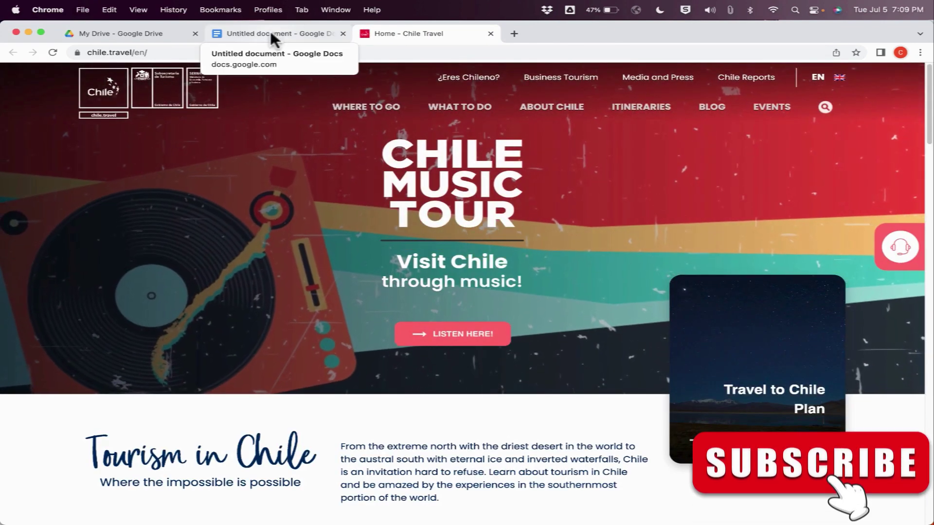
# Return from the Chile Travel site to the Untitled Chile document
pyautogui.click(270, 30)
pyautogui.scroll(2, 484, 306)
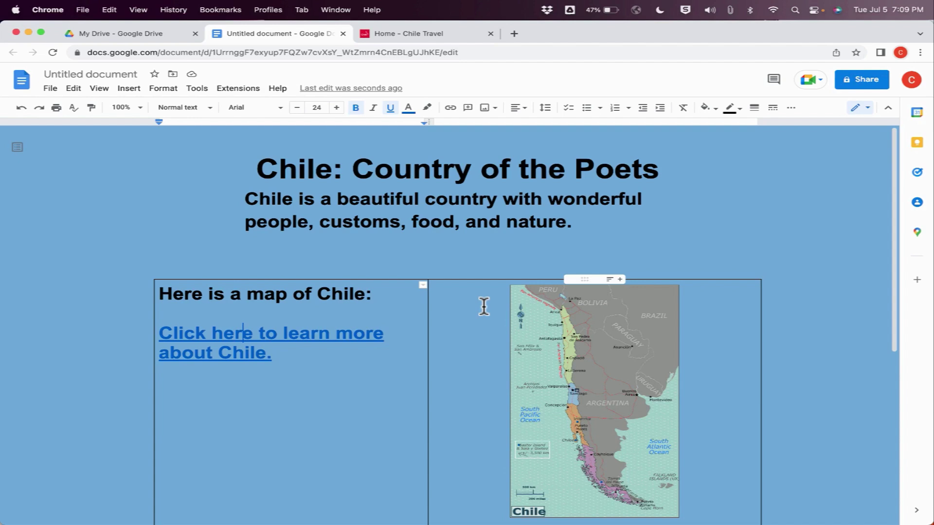
# Widen the table's left column and outer edges so the 'Click here' sentence fits one line
pyautogui.moveTo(481, 307)
pyautogui.scroll(-3, 484, 306)
pyautogui.moveTo(428, 344)
pyautogui.mouseDown()
pyautogui.moveTo(483, 344)
pyautogui.moveTo(510, 326)
pyautogui.mouseUp()
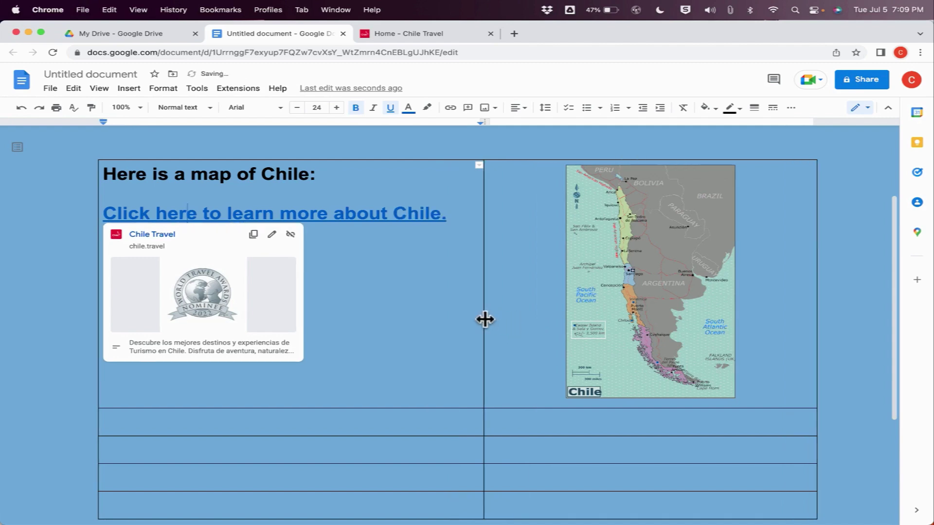
pyautogui.moveTo(491, 320); pyautogui.dragTo(538, 324)
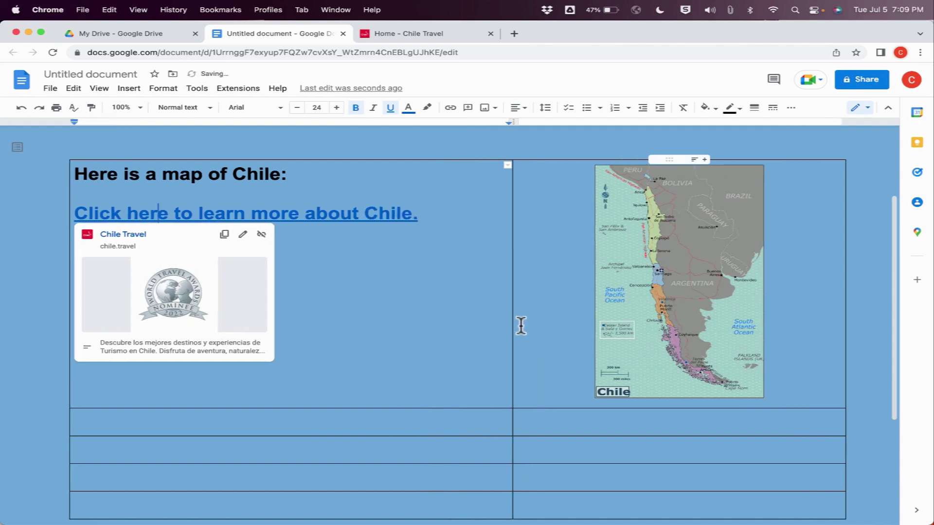
pyautogui.scroll(2, 539, 350)
pyautogui.scroll(-2, 541, 379)
pyautogui.scroll(-1, 543, 382)
pyautogui.scroll(-2, 544, 383)
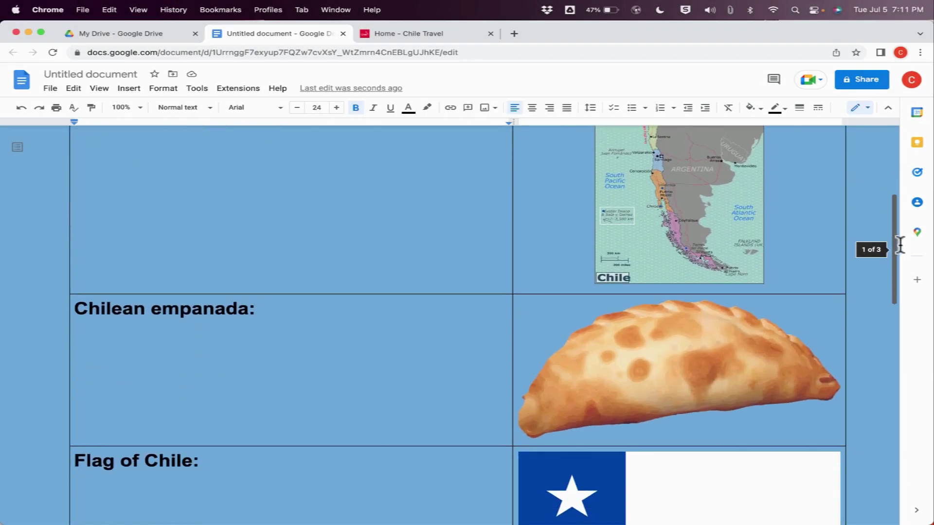
# Right-align the link sentence and the 'Here is a map of Chile:' heading
pyautogui.moveTo(900, 245)
pyautogui.mouseDown()
pyautogui.moveTo(909, 433)
pyautogui.moveTo(869, 240)
pyautogui.moveTo(864, 170)
pyautogui.mouseUp()
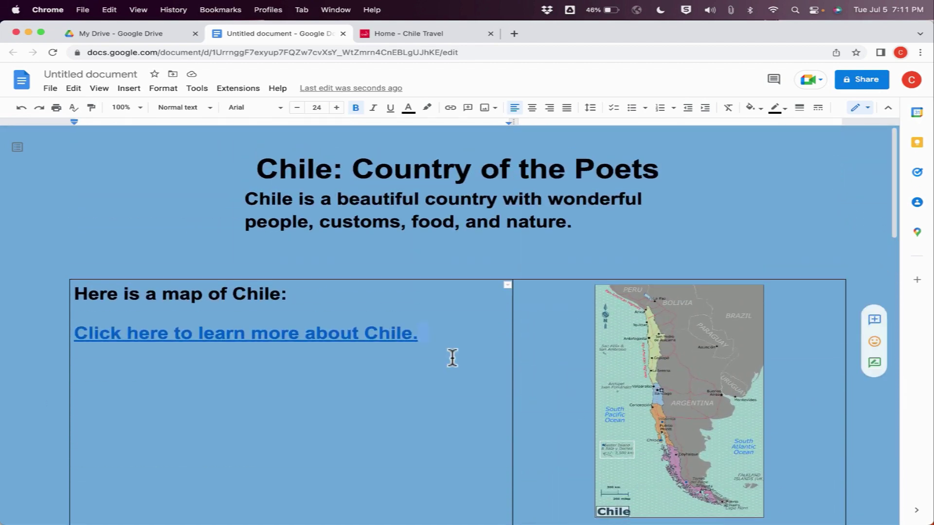
pyautogui.press('super+shift+r')
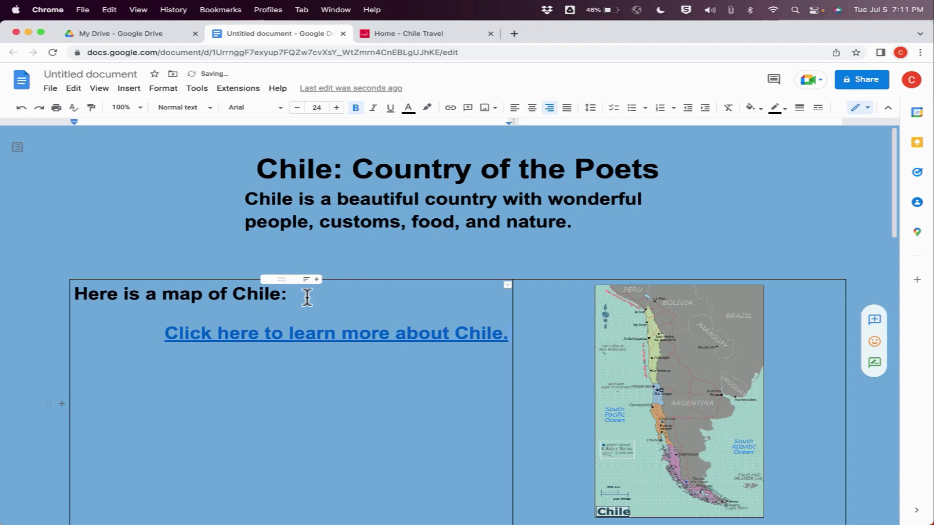
pyautogui.click(307, 293)
pyautogui.click(549, 107)
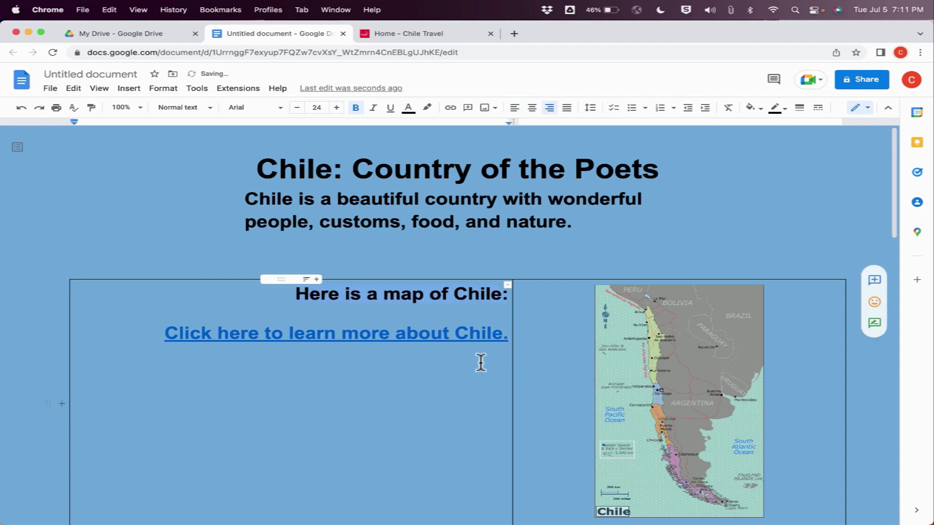
# Right-align the 'Chilean empanada:' and 'Flag of Chile:' labels
pyautogui.scroll(-5, 471, 369)
pyautogui.click(118, 297)
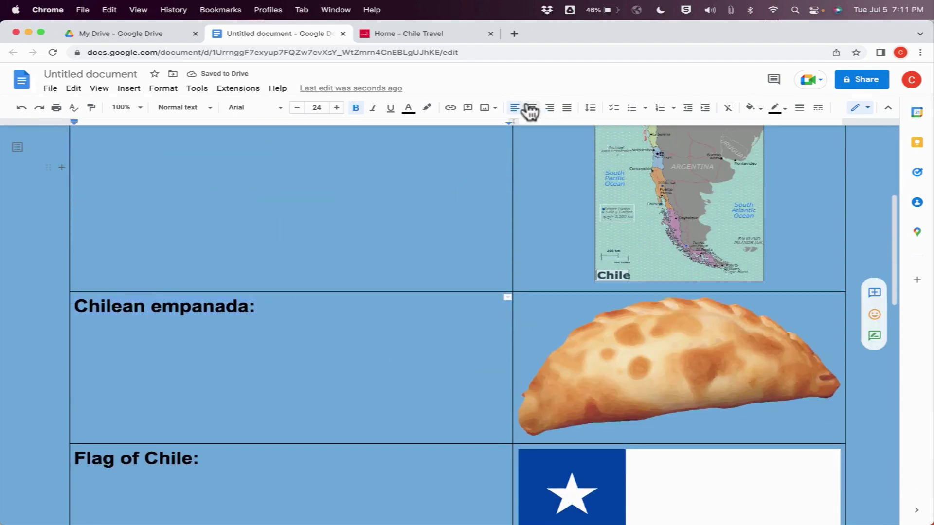
pyautogui.click(549, 107)
pyautogui.click(121, 459)
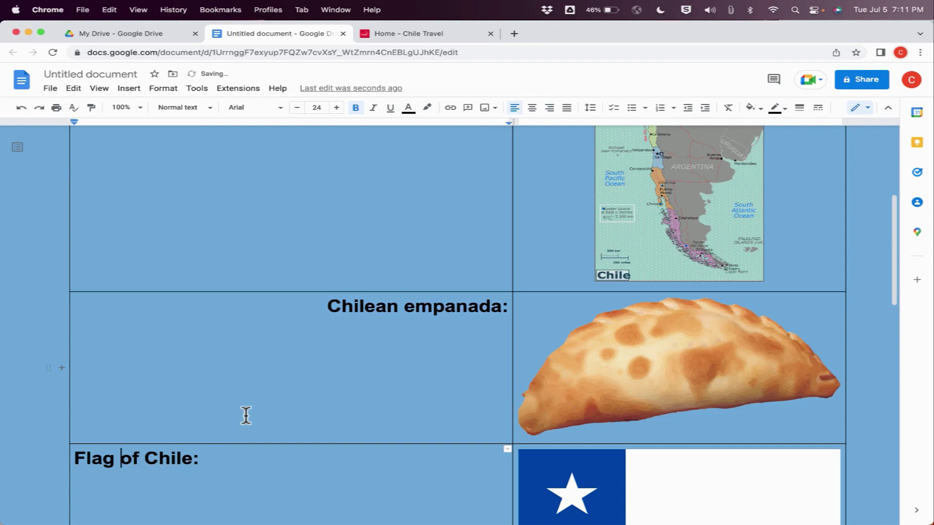
pyautogui.click(549, 107)
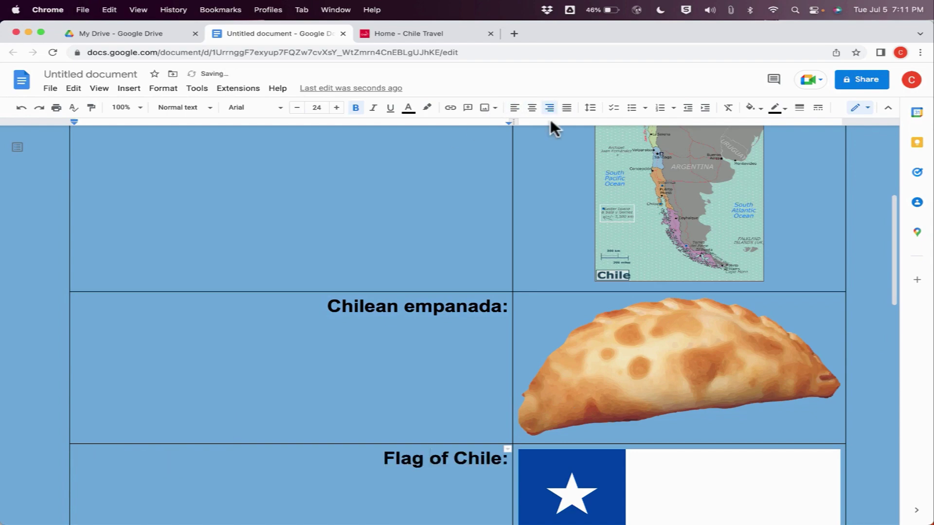
pyautogui.scroll(-1, 492, 241)
pyautogui.scroll(-5, 413, 269)
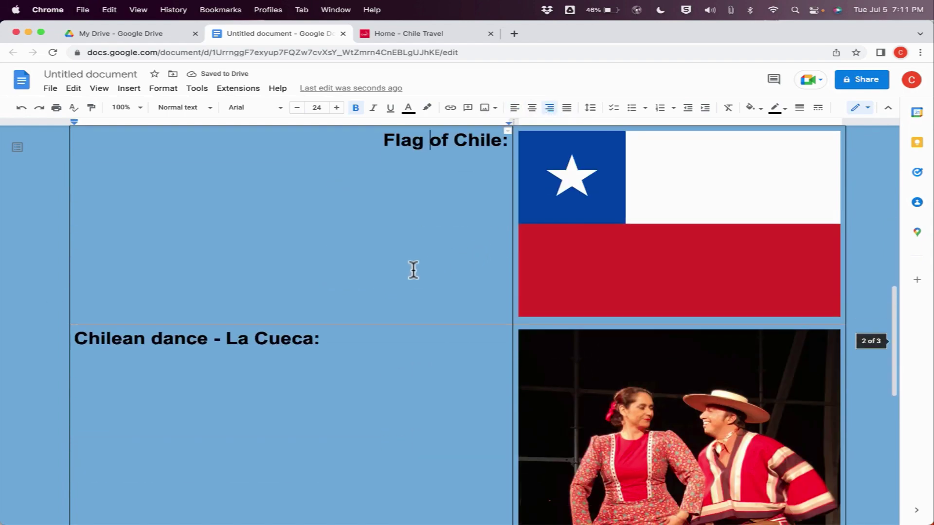
pyautogui.scroll(-5, 385, 308)
pyautogui.scroll(10, 389, 308)
pyautogui.scroll(10, 392, 307)
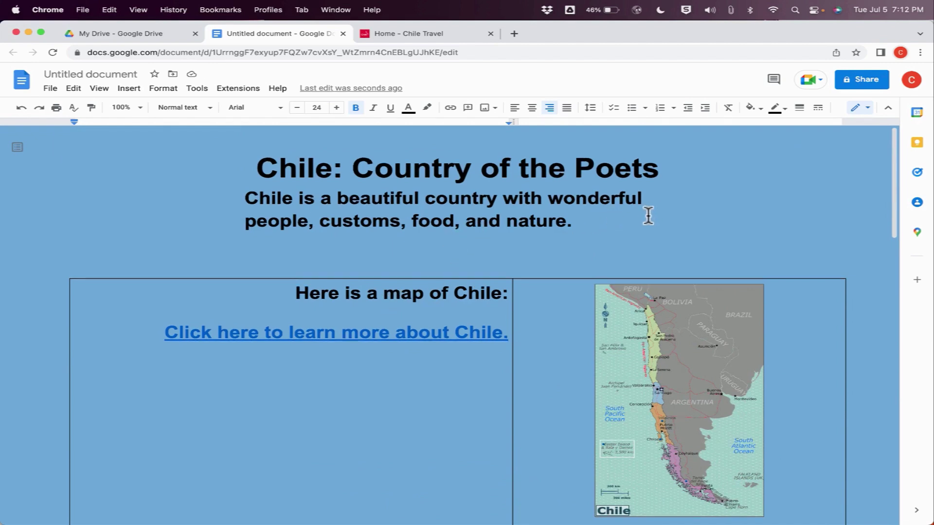
# Set the table border colour to the page's light blue so the borders vanish
pyautogui.click(126, 318)
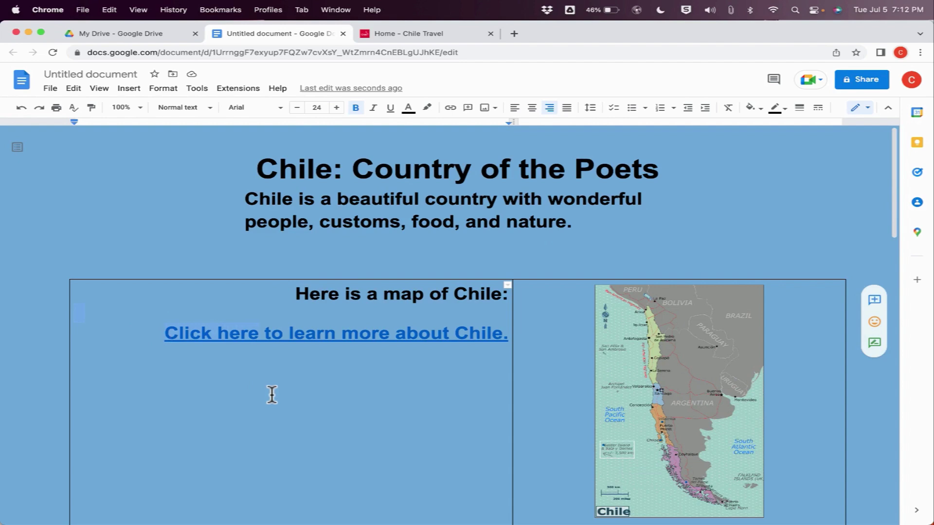
pyautogui.scroll(-4, 576, 400)
pyautogui.scroll(-10, 577, 427)
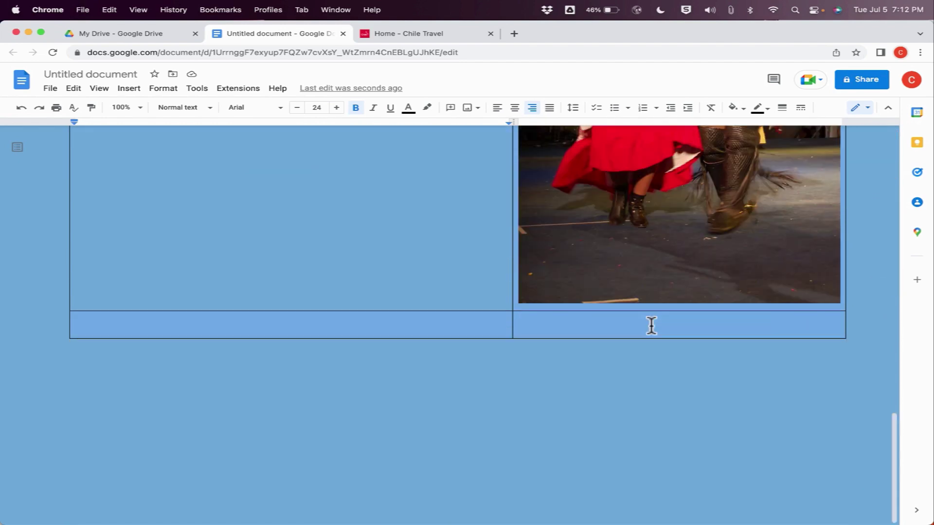
pyautogui.click(306, 150)
pyautogui.click(766, 110)
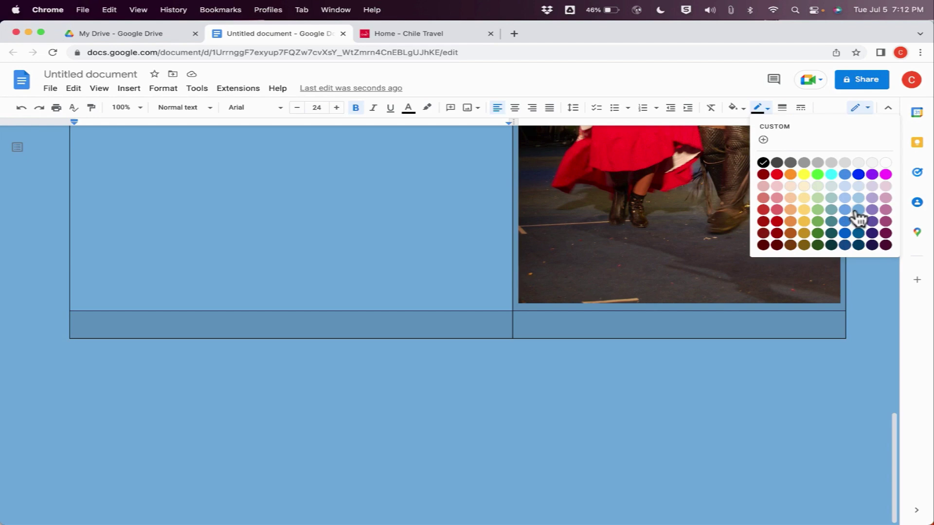
pyautogui.click(858, 211)
pyautogui.scroll(2, 595, 391)
pyautogui.scroll(5, 593, 390)
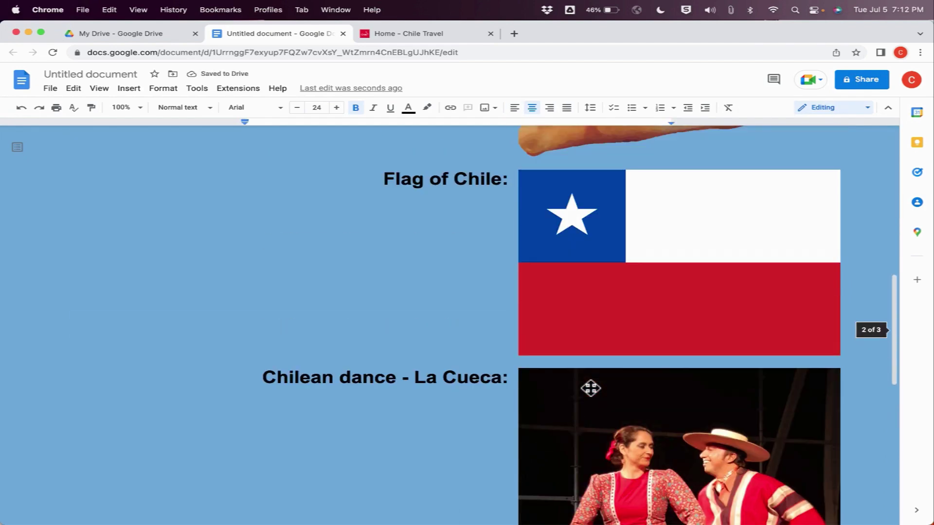
pyautogui.scroll(1, 593, 389)
pyautogui.scroll(4, 591, 388)
pyautogui.scroll(3, 590, 388)
pyautogui.scroll(3, 590, 387)
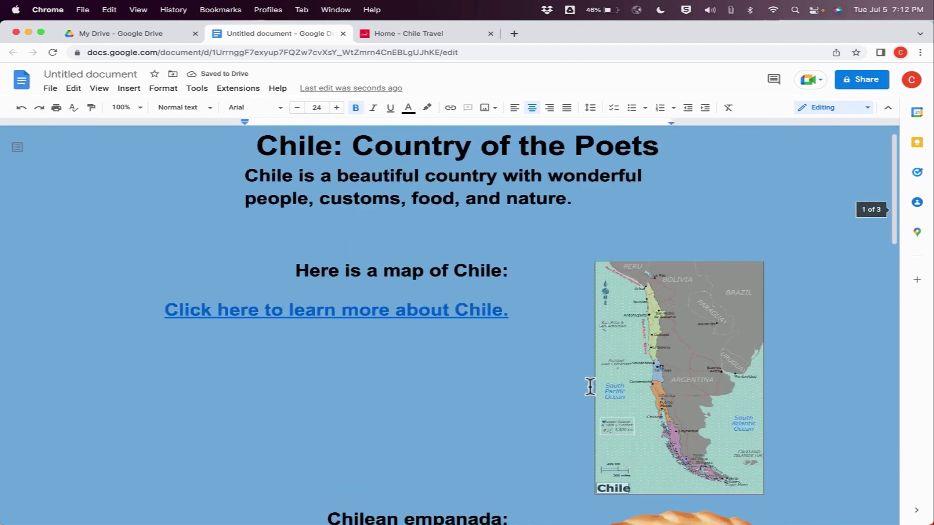
pyautogui.scroll(1, 590, 386)
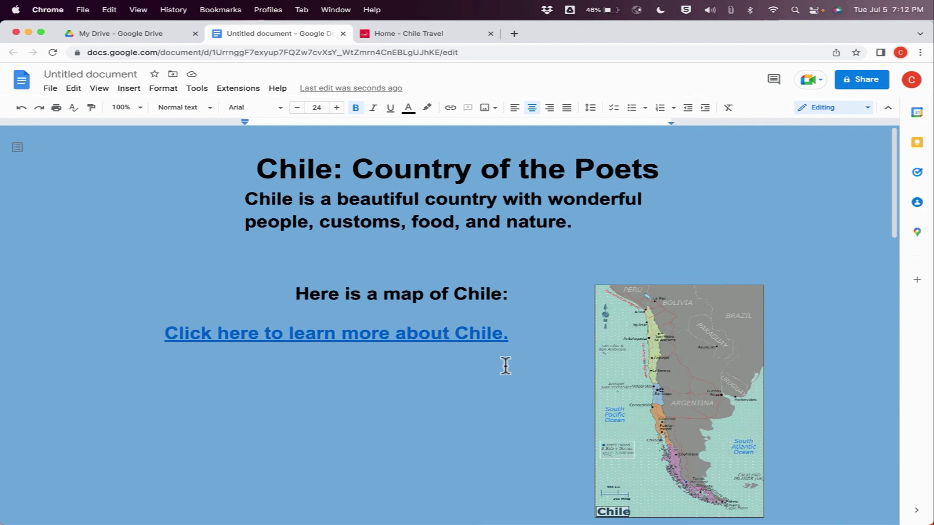
# Give the Chile document a new name in its title field
pyautogui.scroll(-5, 428, 346)
pyautogui.scroll(-3, 425, 345)
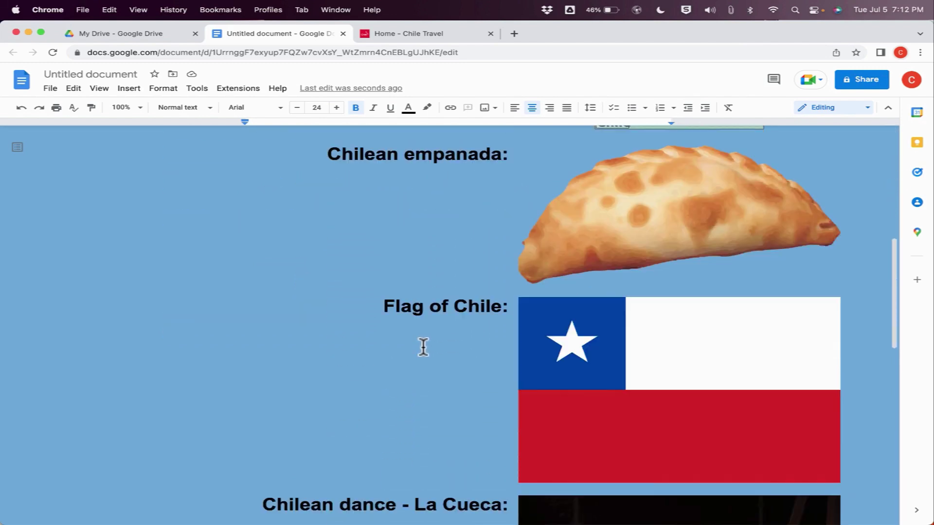
pyautogui.scroll(-5, 423, 346)
pyautogui.scroll(10, 422, 347)
pyautogui.scroll(2, 420, 345)
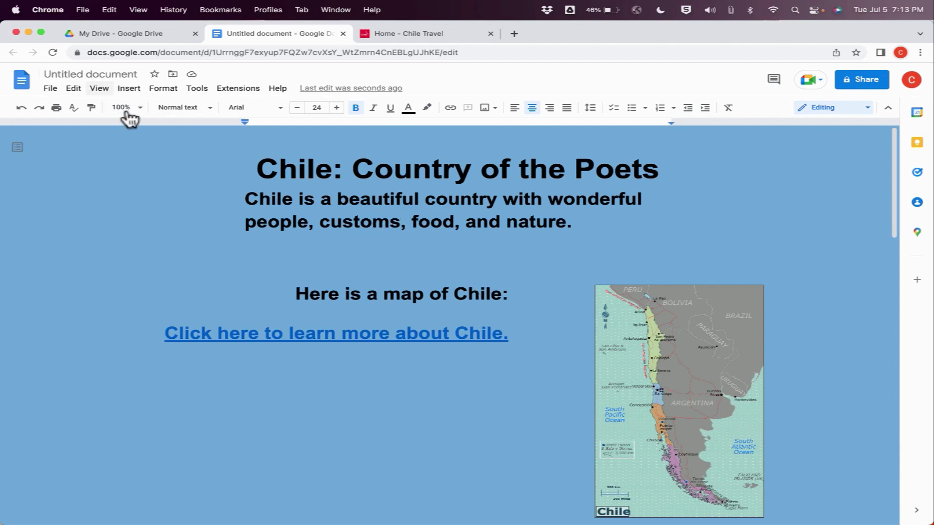
pyautogui.click(117, 74)
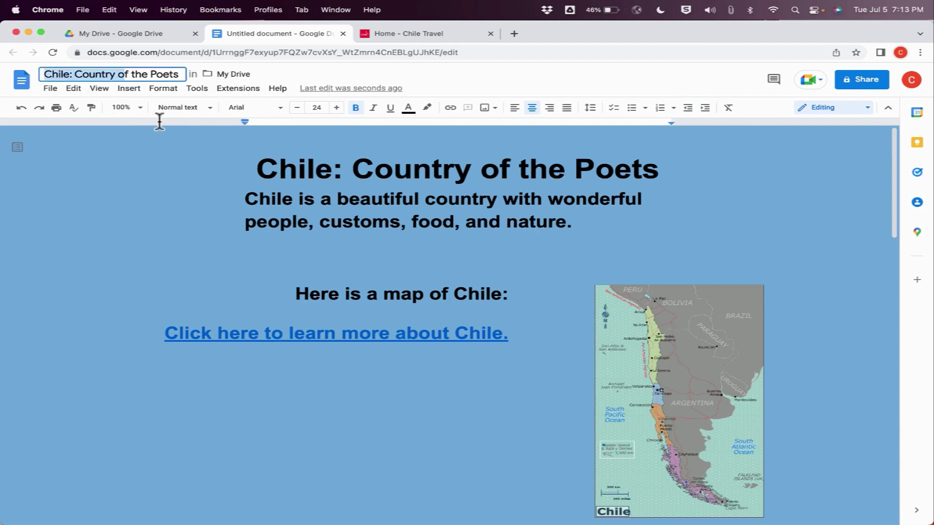
pyautogui.click(154, 73)
pyautogui.press('Return')
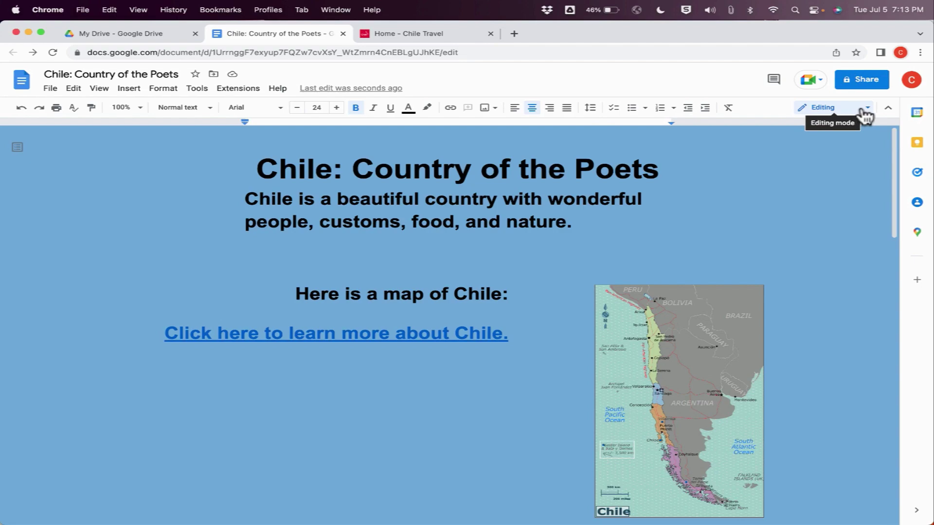
# Switch the document from Editing to read-only Viewing mode
pyautogui.scroll(-15, 585, 223)
pyautogui.scroll(-5, 577, 225)
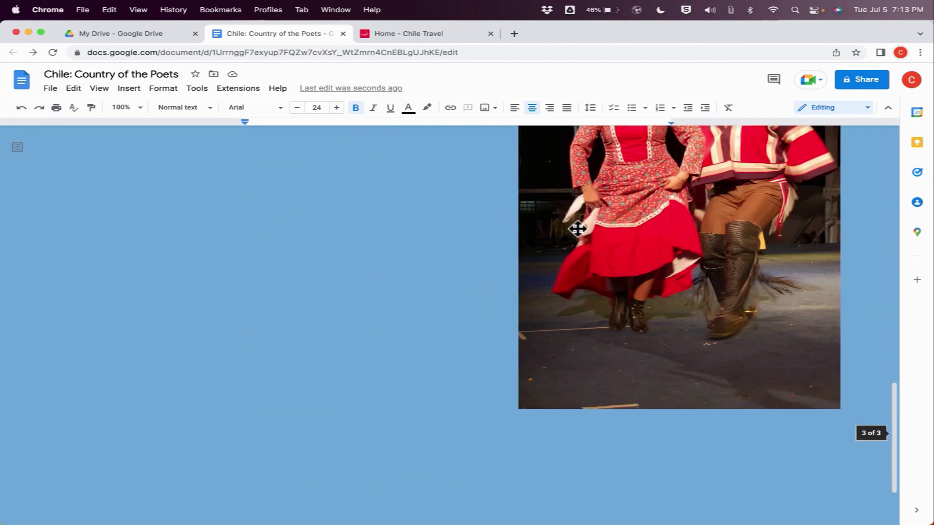
pyautogui.scroll(-3, 575, 229)
pyautogui.scroll(20, 575, 228)
pyautogui.scroll(2, 575, 227)
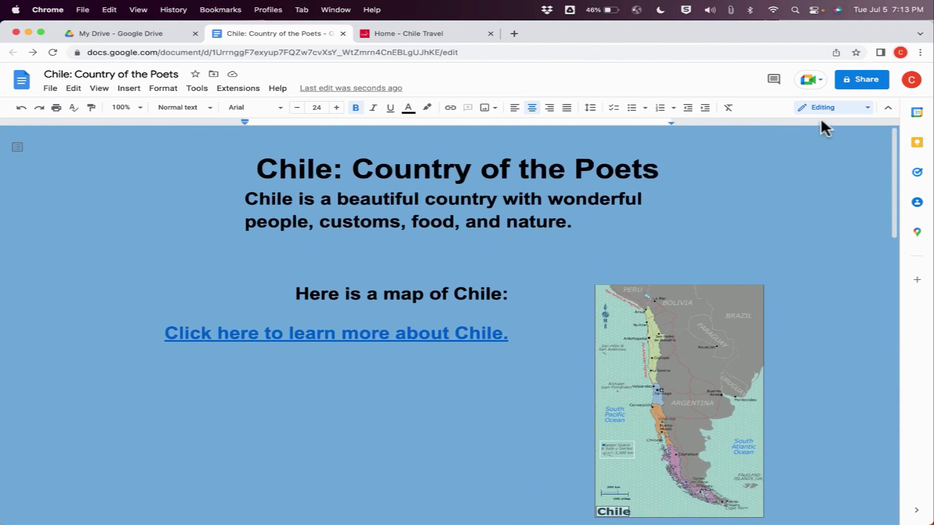
pyautogui.click(858, 110)
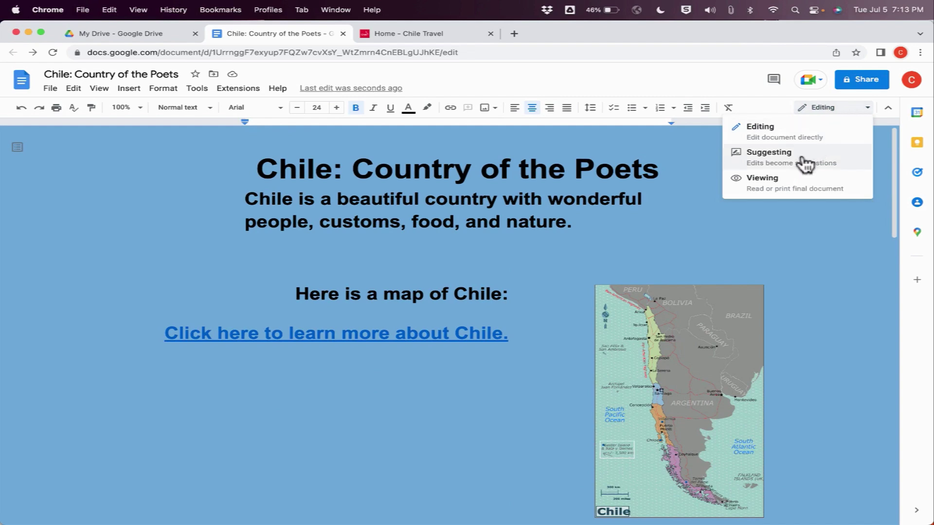
pyautogui.click(793, 181)
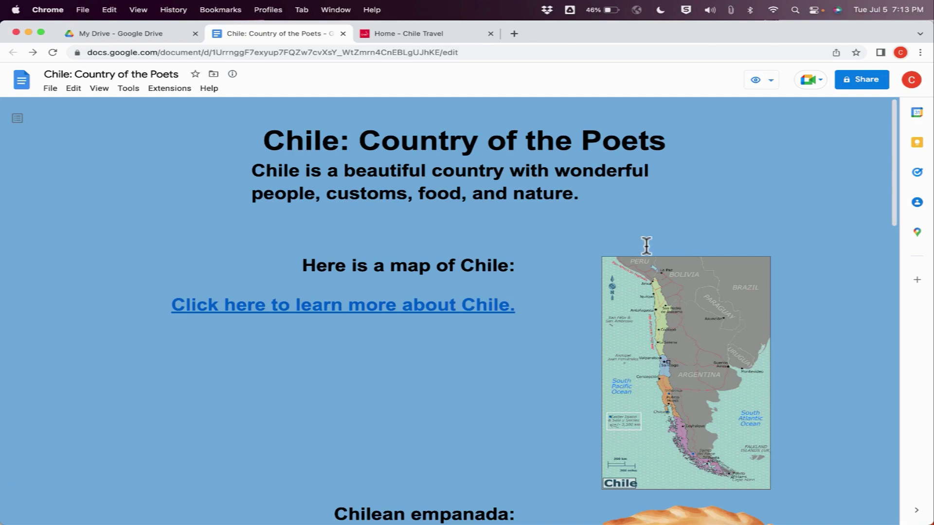
pyautogui.moveTo(892, 180)
pyautogui.mouseDown()
pyautogui.moveTo(882, 232)
pyautogui.moveTo(886, 371)
pyautogui.moveTo(875, 130)
pyautogui.mouseUp()
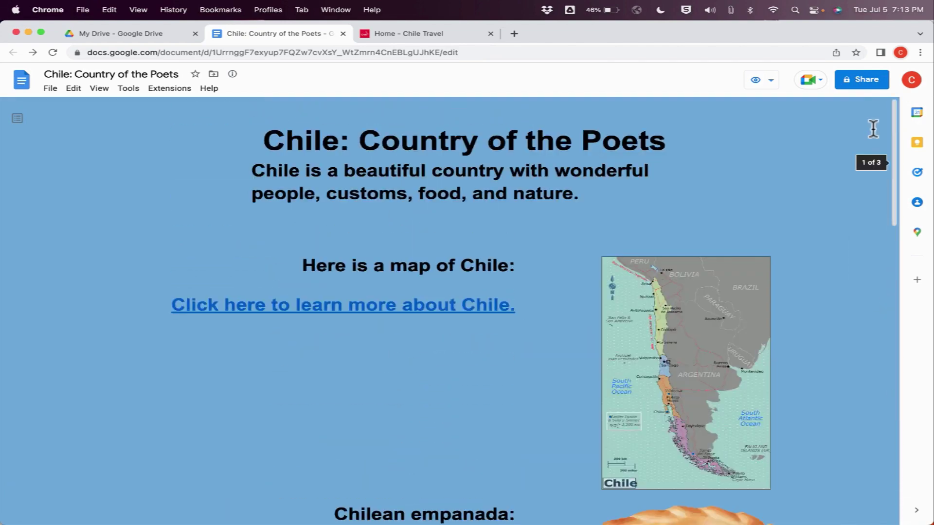
# Set General access to 'Anyone with the link' and copy the document's sharing link
pyautogui.click(859, 82)
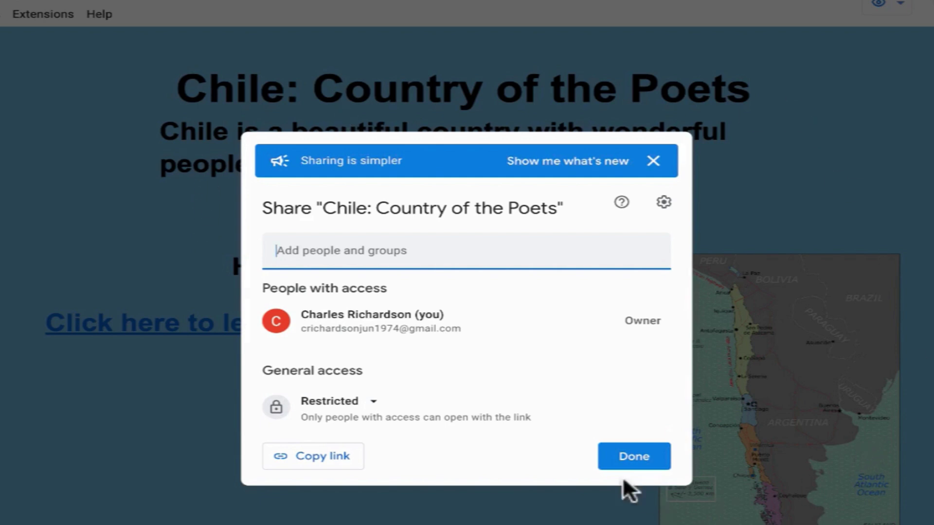
pyautogui.click(373, 403)
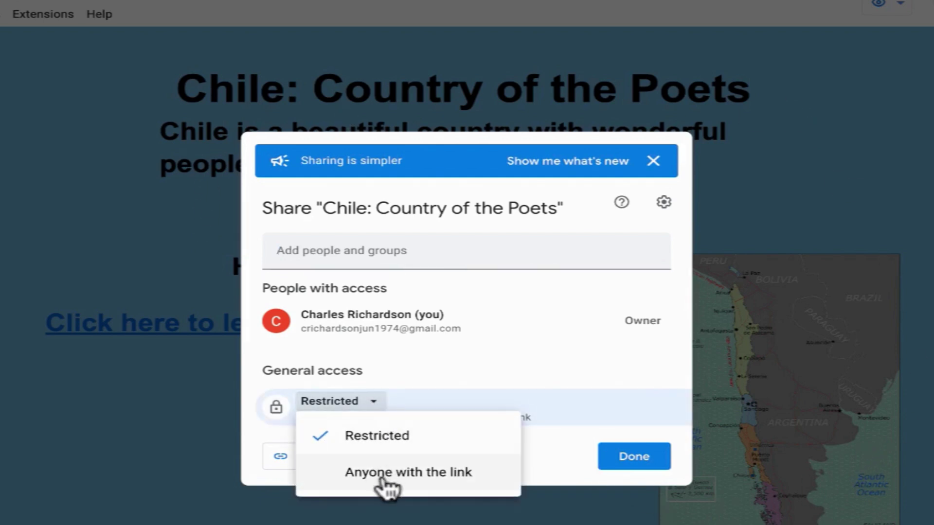
pyautogui.click(382, 473)
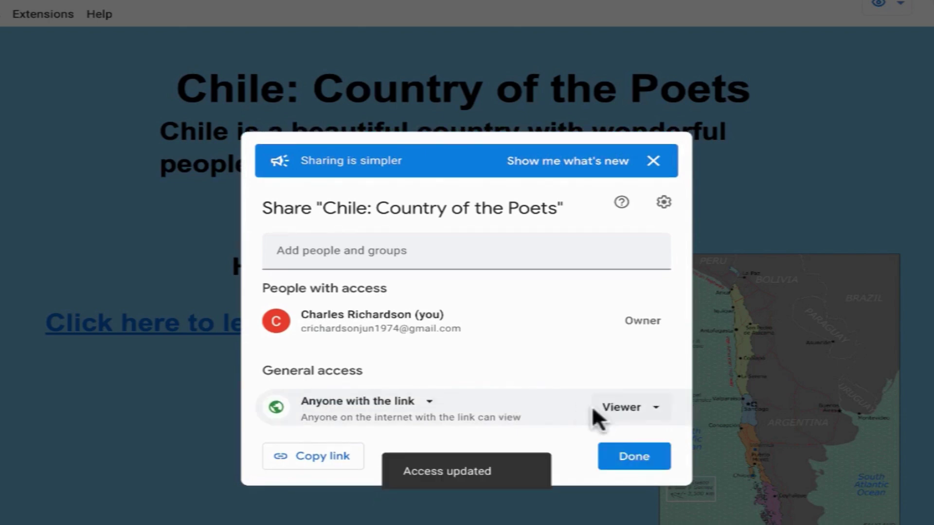
pyautogui.click(323, 459)
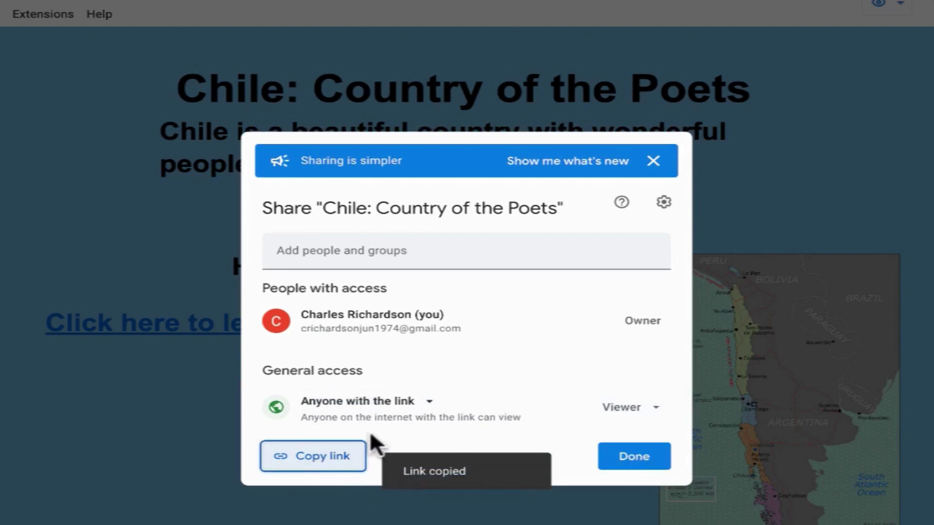
# Close the sharing settings and load the copied document link in a new tab
pyautogui.click(615, 460)
pyautogui.click(506, 33)
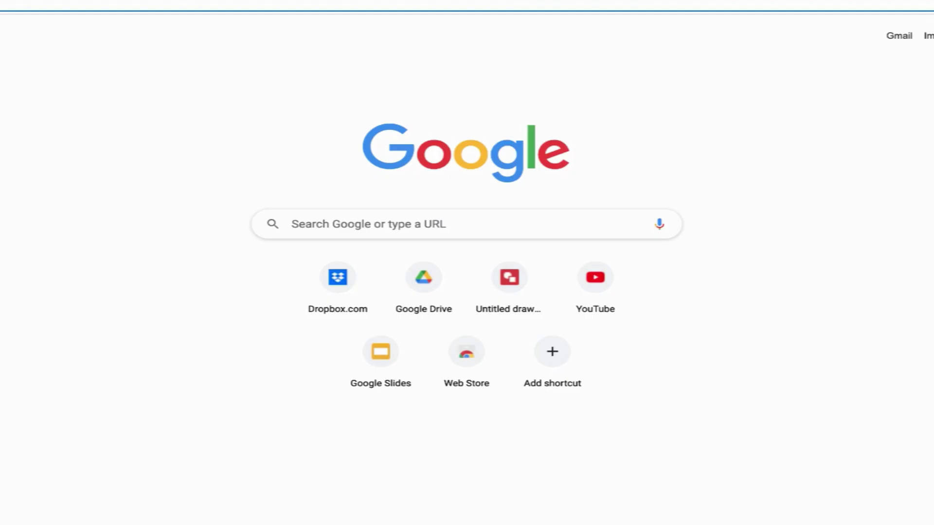
pyautogui.press('super+v')
pyautogui.press('Return')
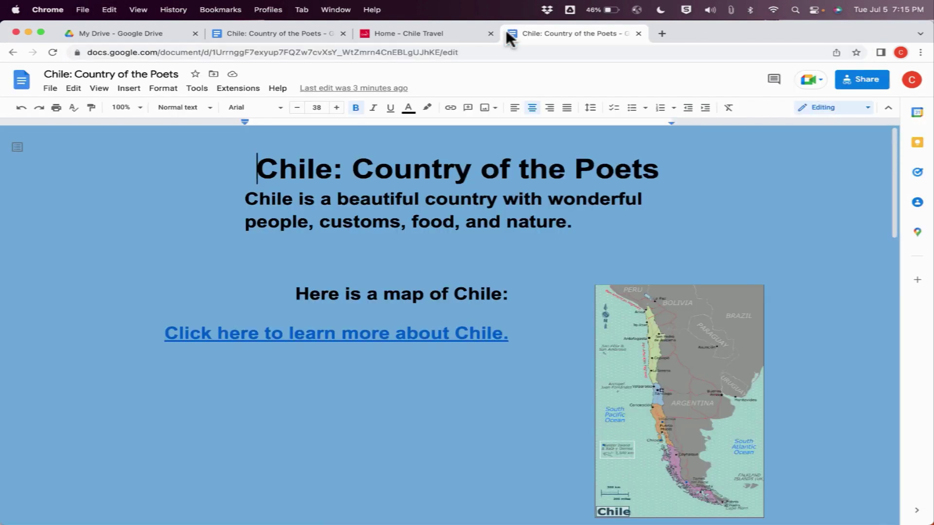
# Sign out of Google and reload the shared document link as a signed-out visitor
pyautogui.click(911, 87)
pyautogui.click(814, 271)
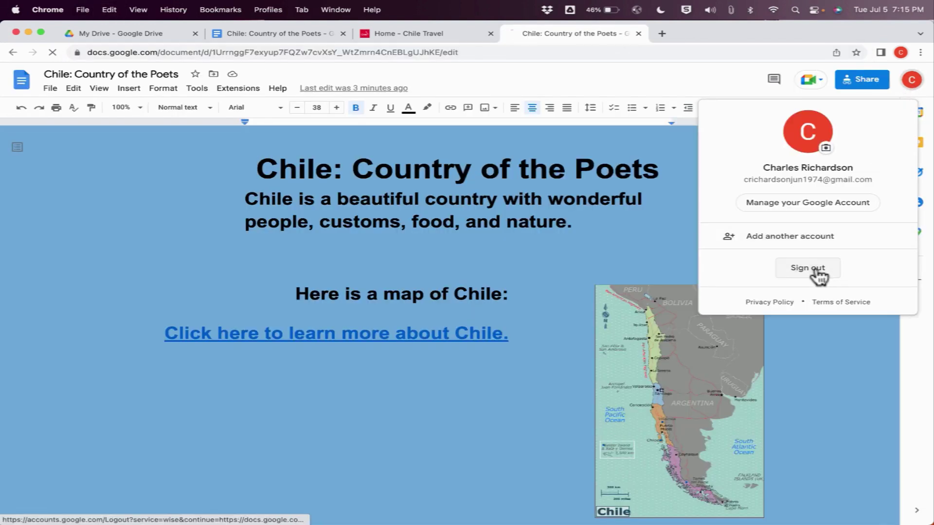
pyautogui.click(360, 49)
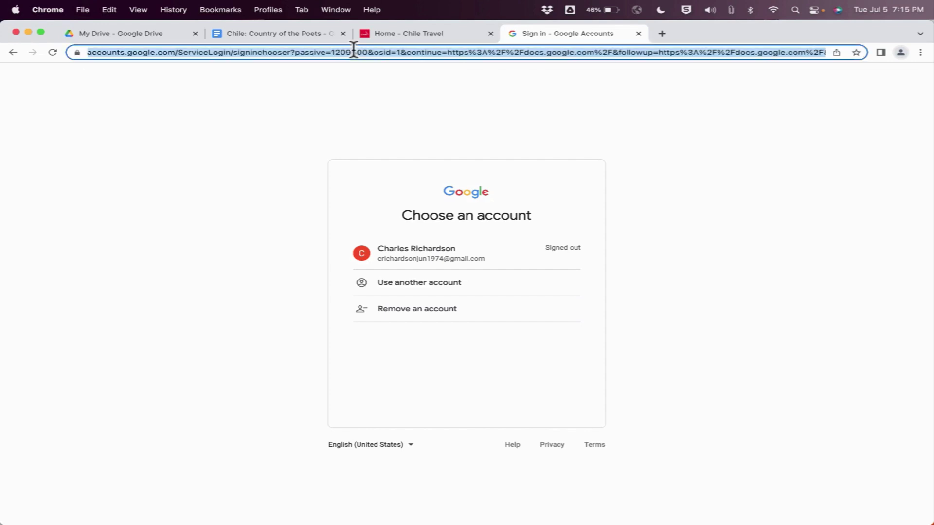
pyautogui.press('Return')
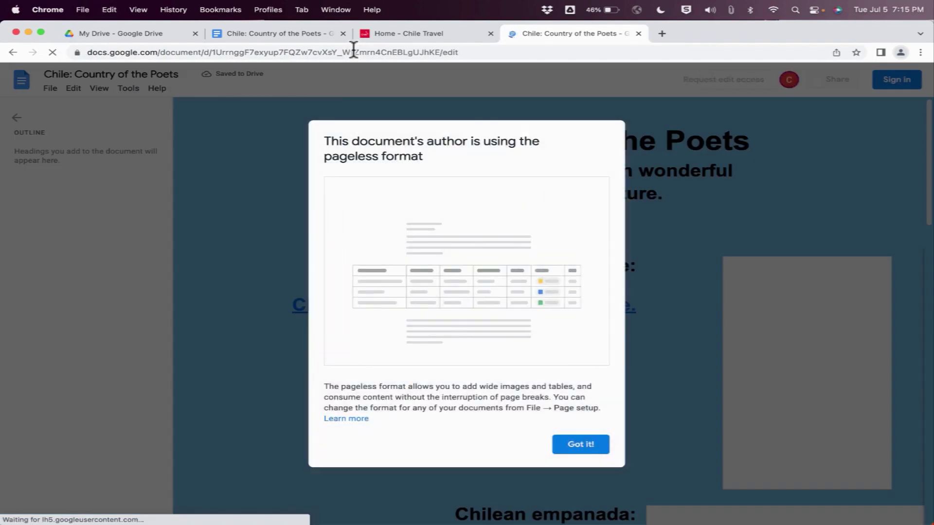
# Dismiss the pageless-format notice and hide the document outline panel
pyautogui.click(579, 444)
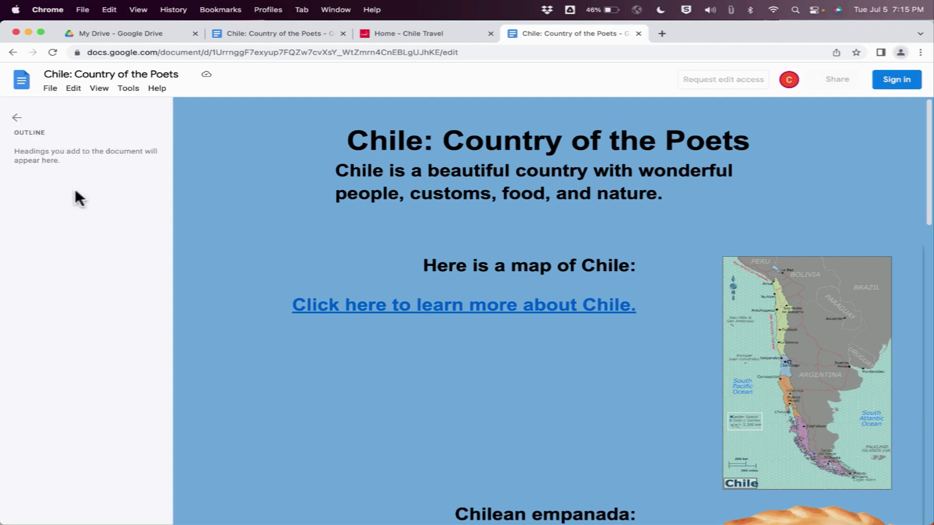
pyautogui.click(18, 123)
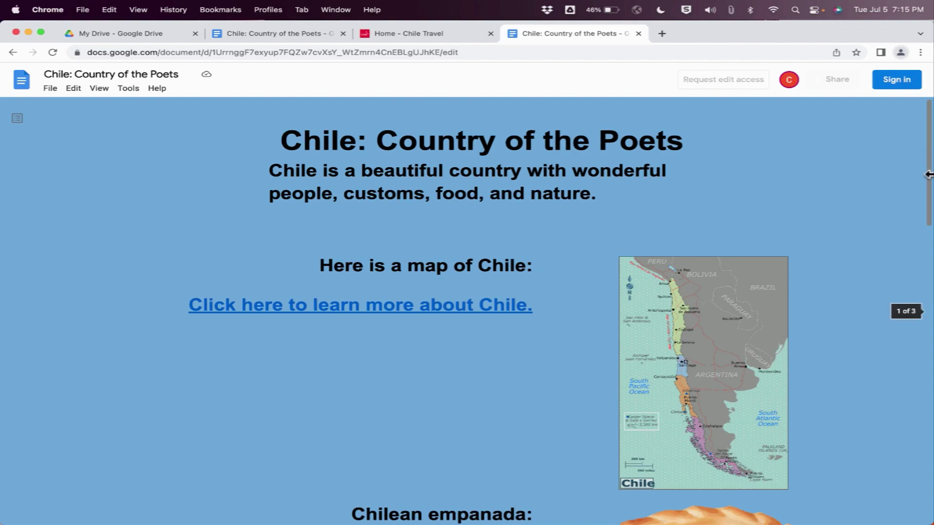
pyautogui.scroll(-10, 929, 174)
pyautogui.scroll(10, 929, 174)
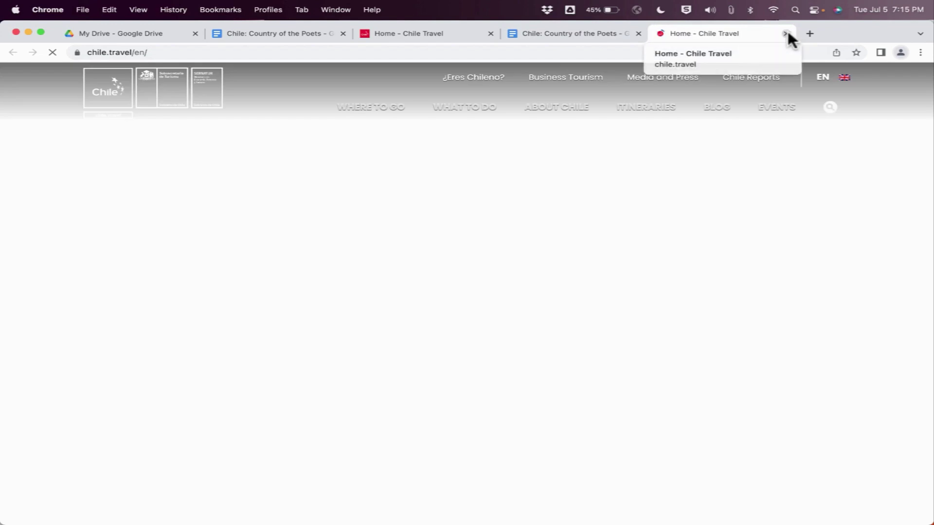
# Close the Chile Travel tab opened by the link and review the read-only document
pyautogui.click(787, 32)
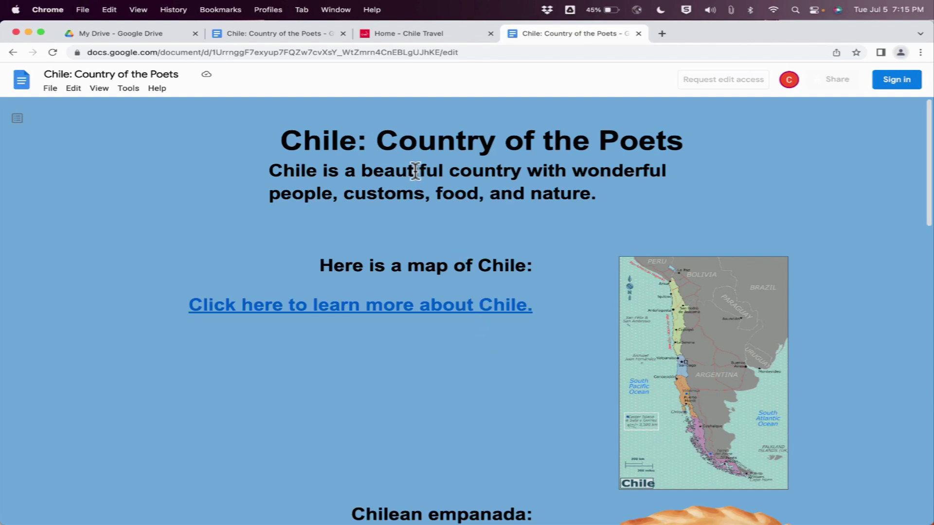
pyautogui.scroll(-7, 680, 303)
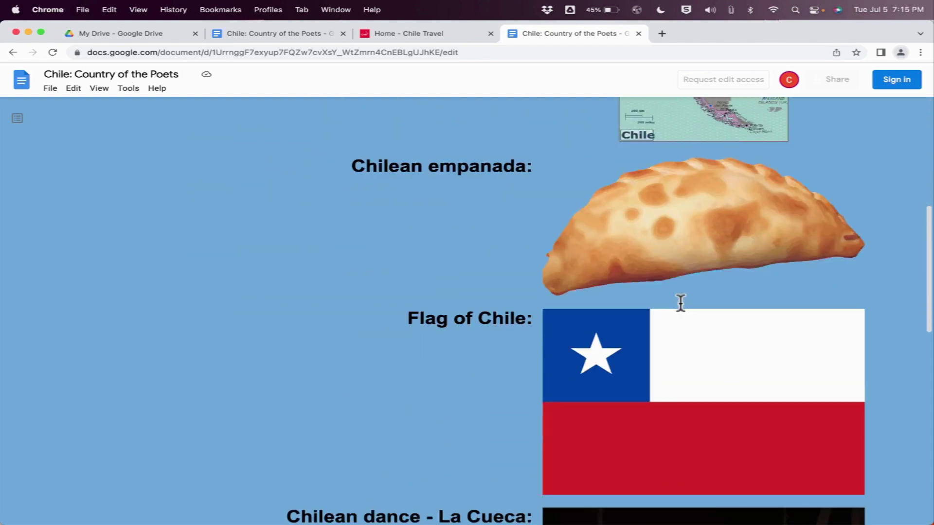
pyautogui.scroll(7, 680, 302)
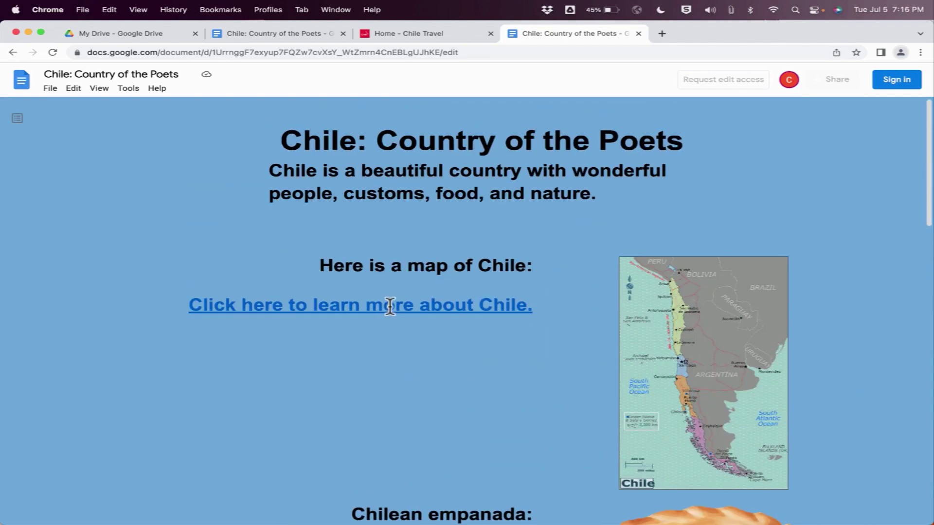
pyautogui.scroll(-1, 404, 323)
pyautogui.scroll(1, 405, 323)
pyautogui.click(432, 52)
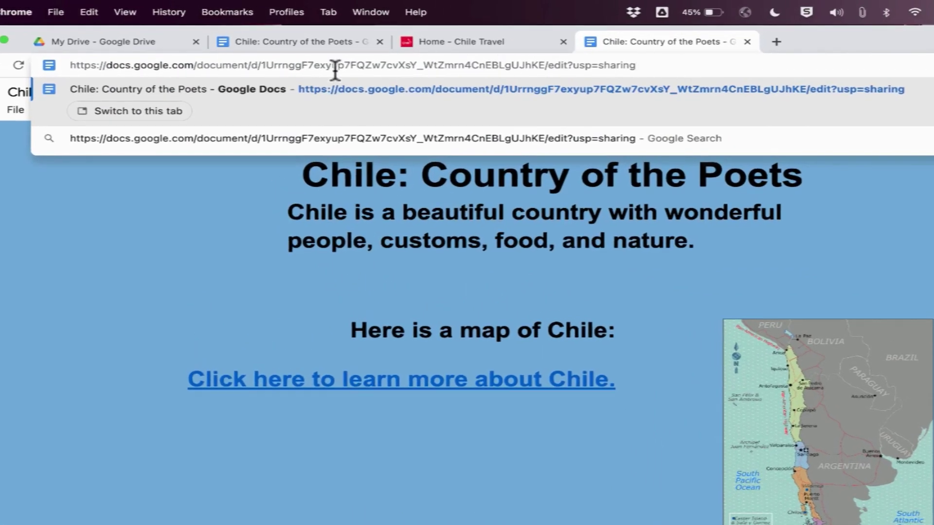
pyautogui.click(778, 42)
pyautogui.write('bit')
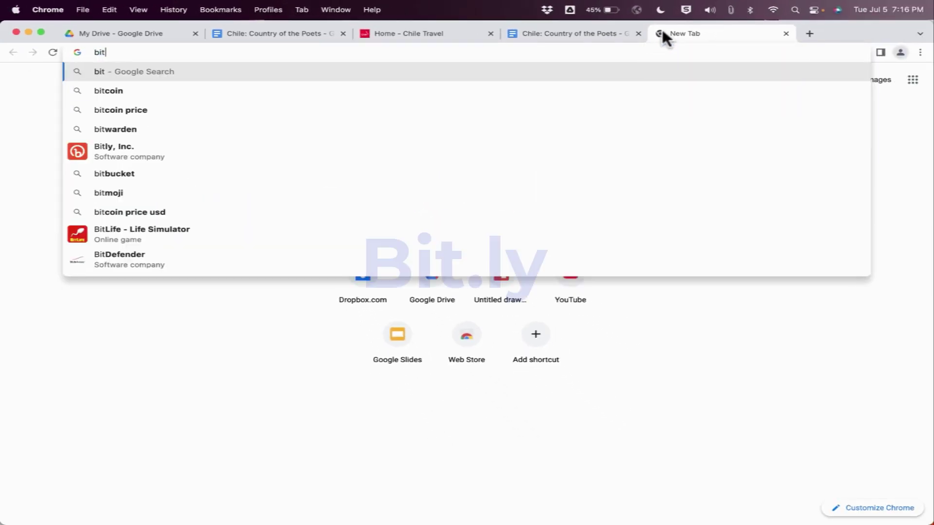
pyautogui.write('.ly')
pyautogui.press('Return')
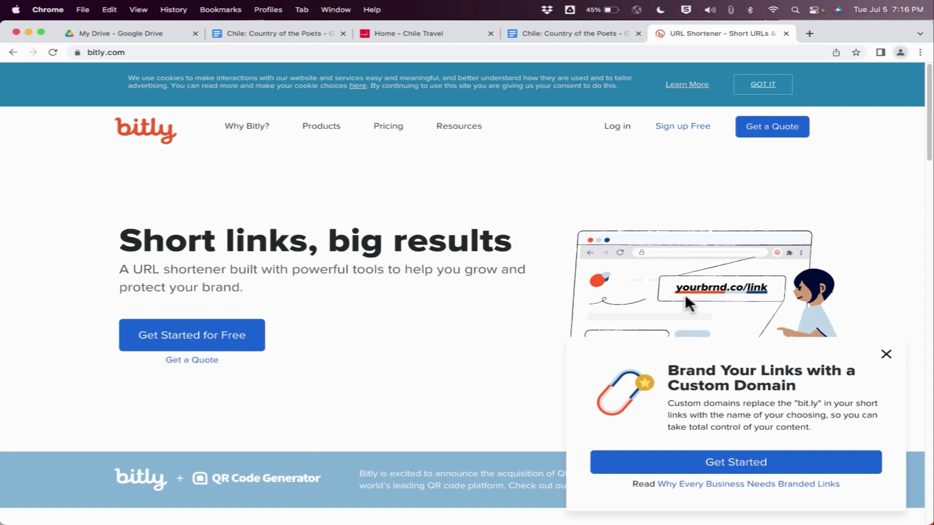
pyautogui.press('super+w')
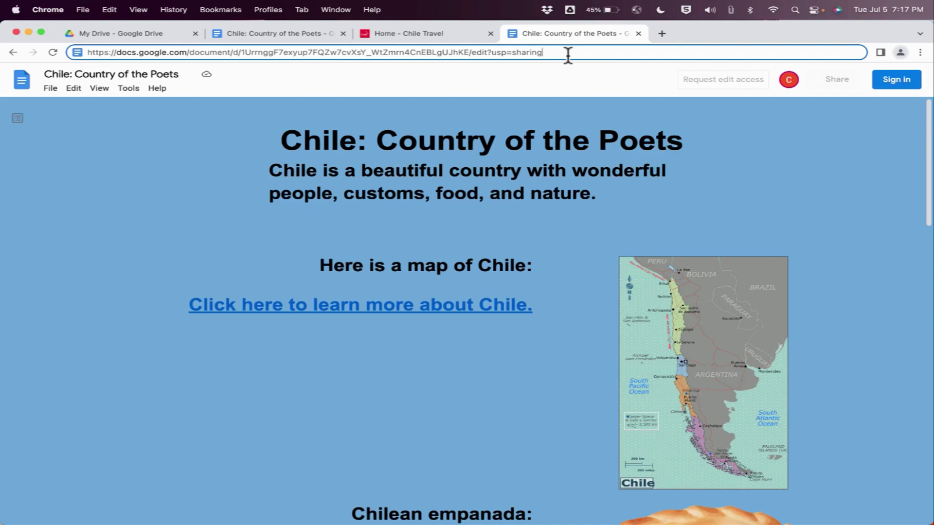